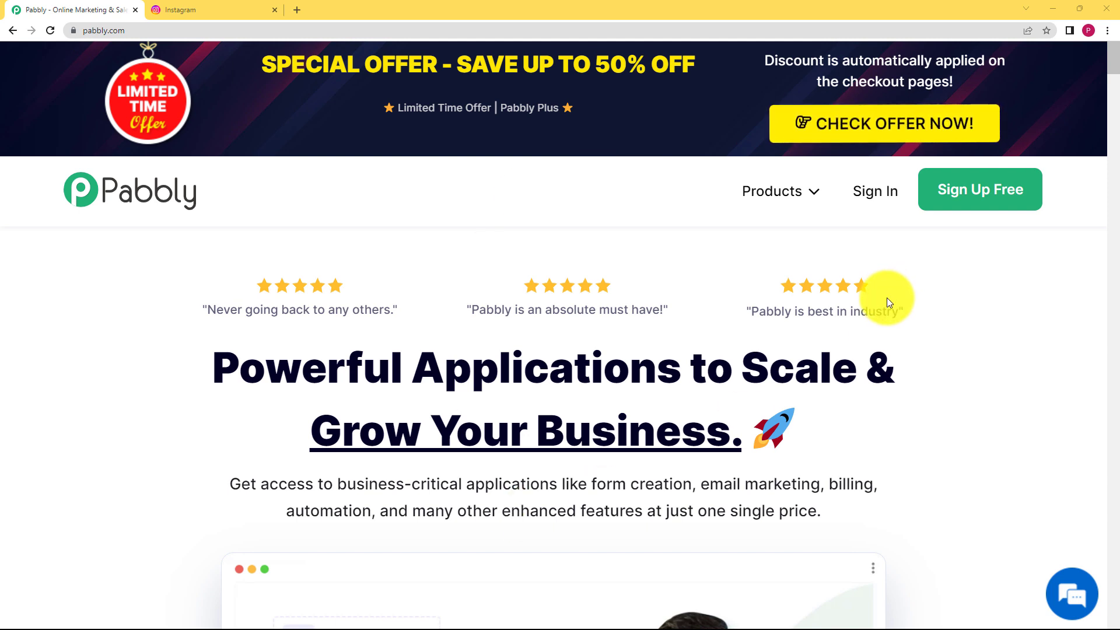
Step: Sign in, open Pabbly Connect and create the workflow 'Send Email notifications for new Instagram Posts'
left_click(871, 194)
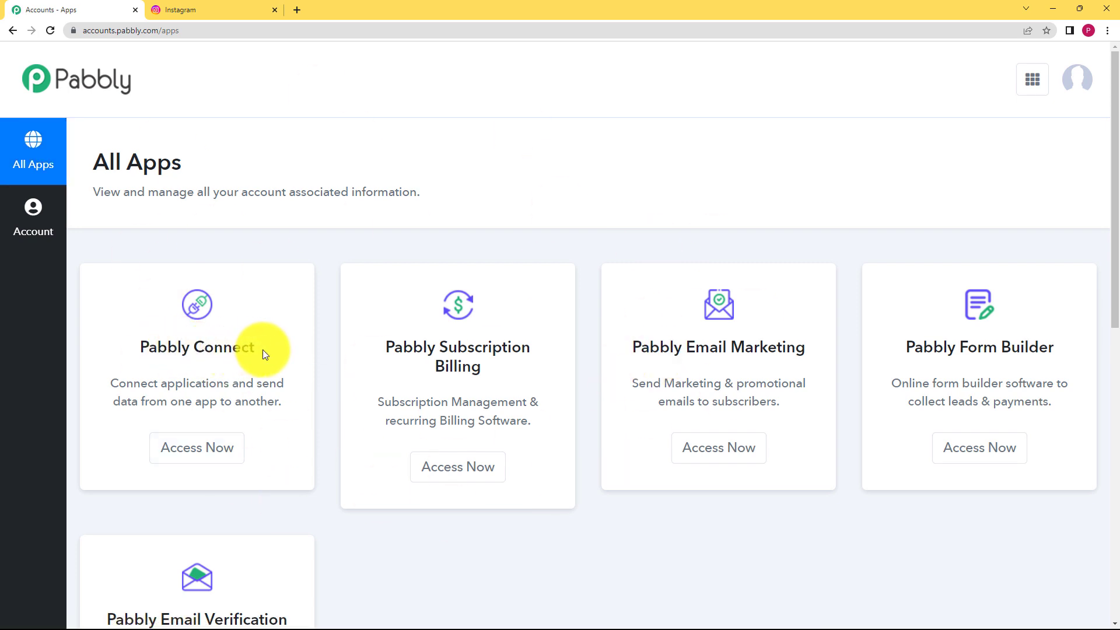
triple_click(125, 346)
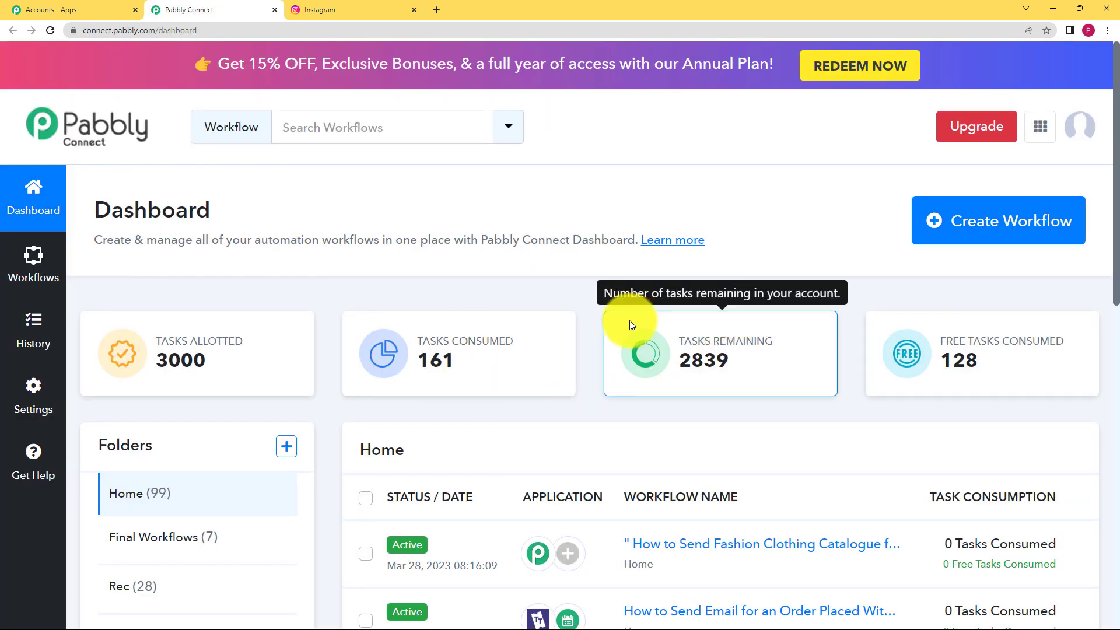
left_click(993, 234)
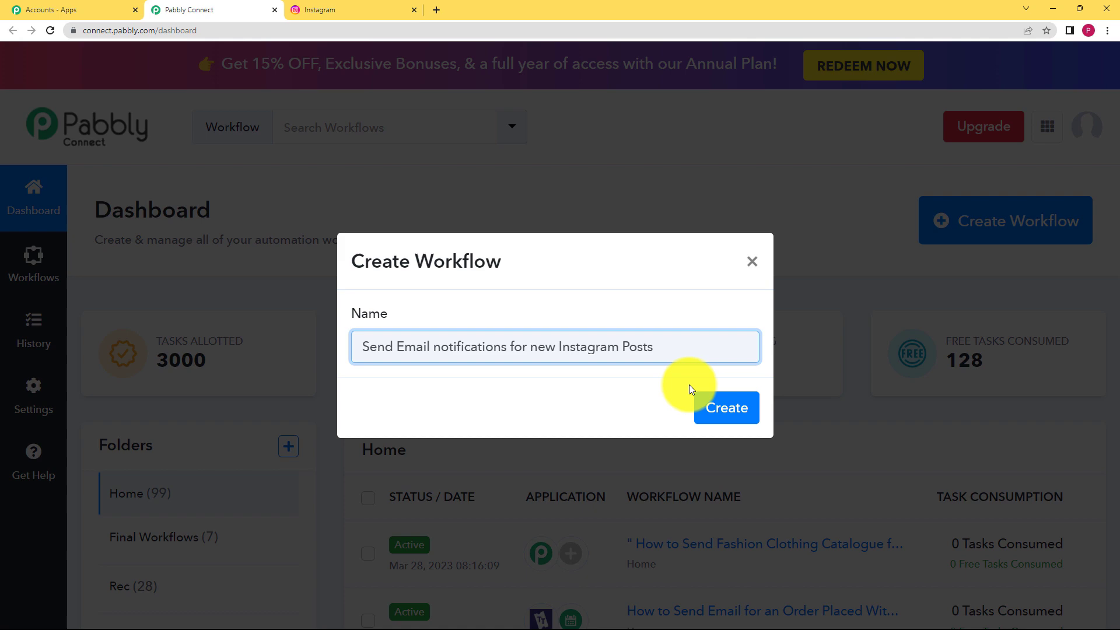
left_click(706, 406)
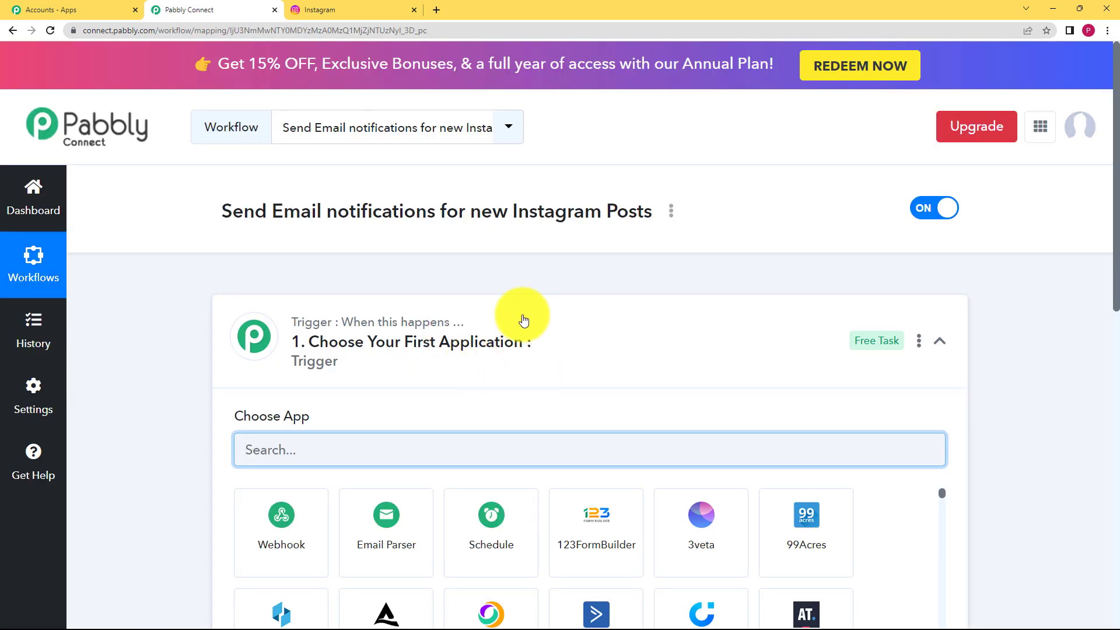
Step: Search 'inst' in the trigger step and choose Instagram as the trigger app
left_click(523, 320)
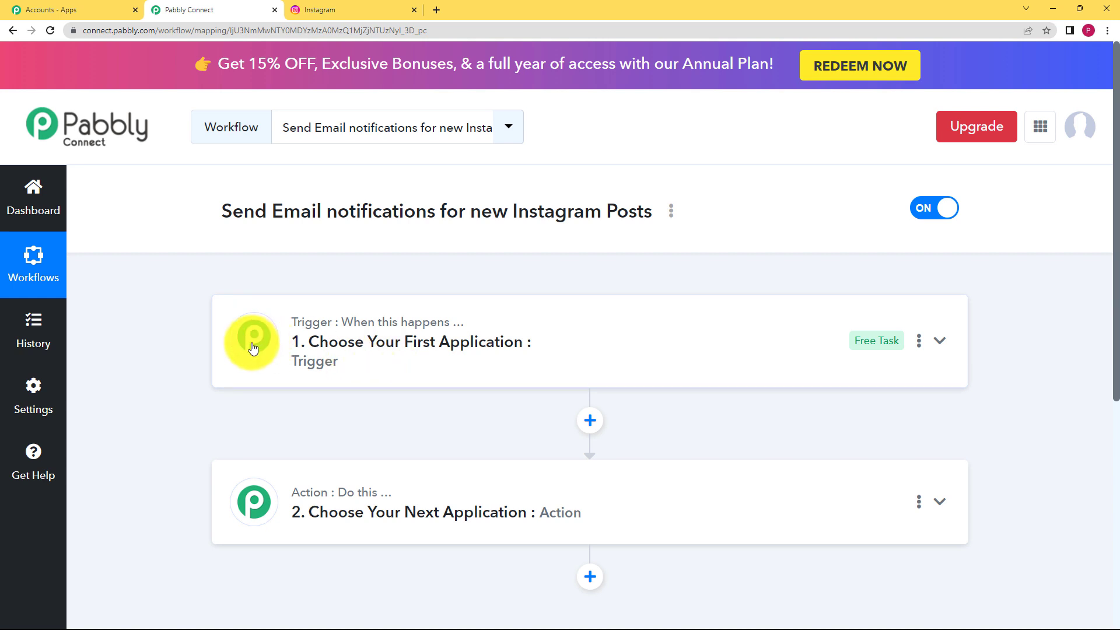
scroll(252, 348, "down", 1)
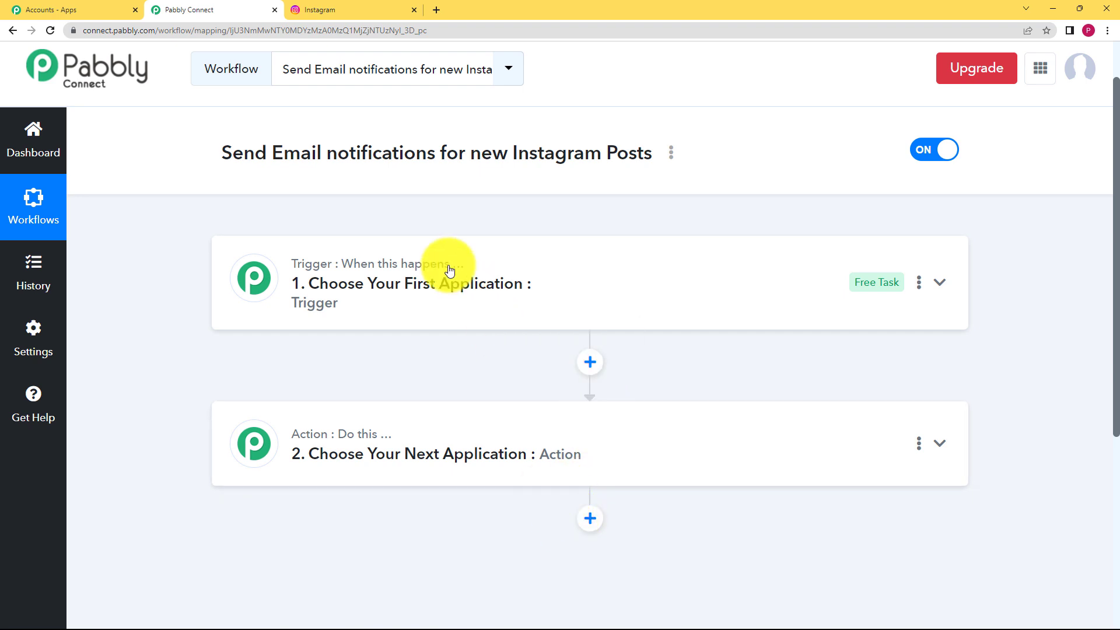
left_click(320, 286)
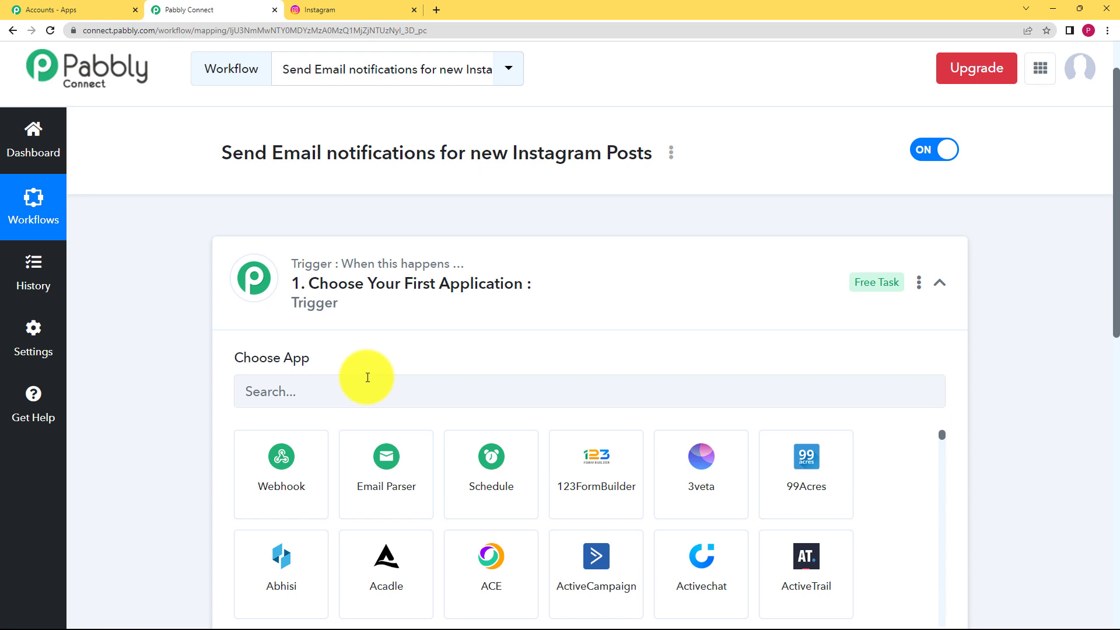
left_click(320, 286)
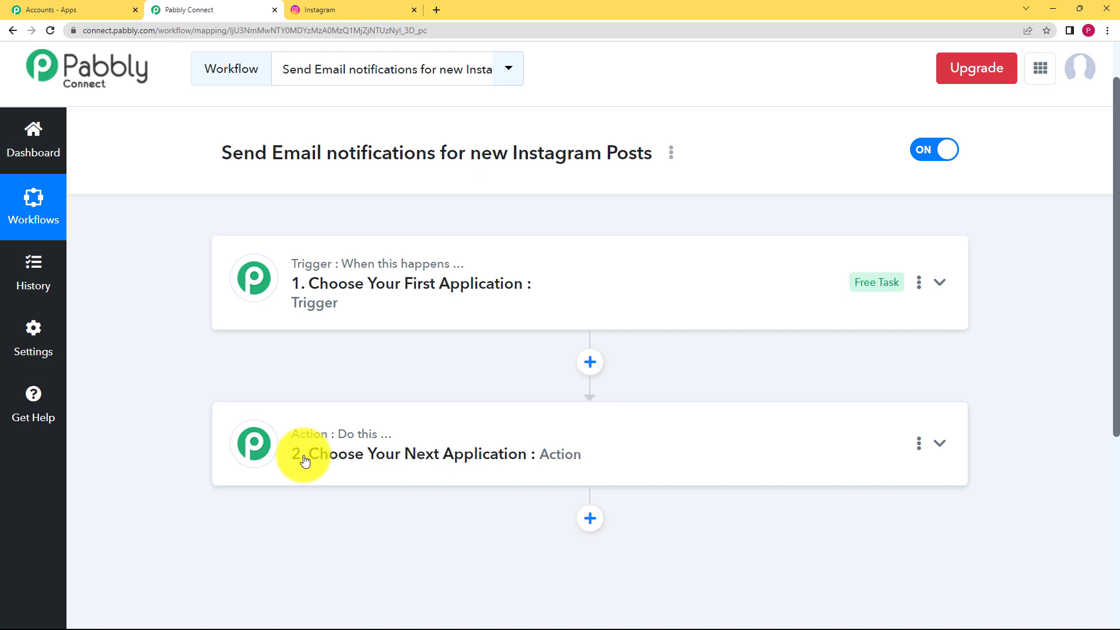
left_click(478, 297)
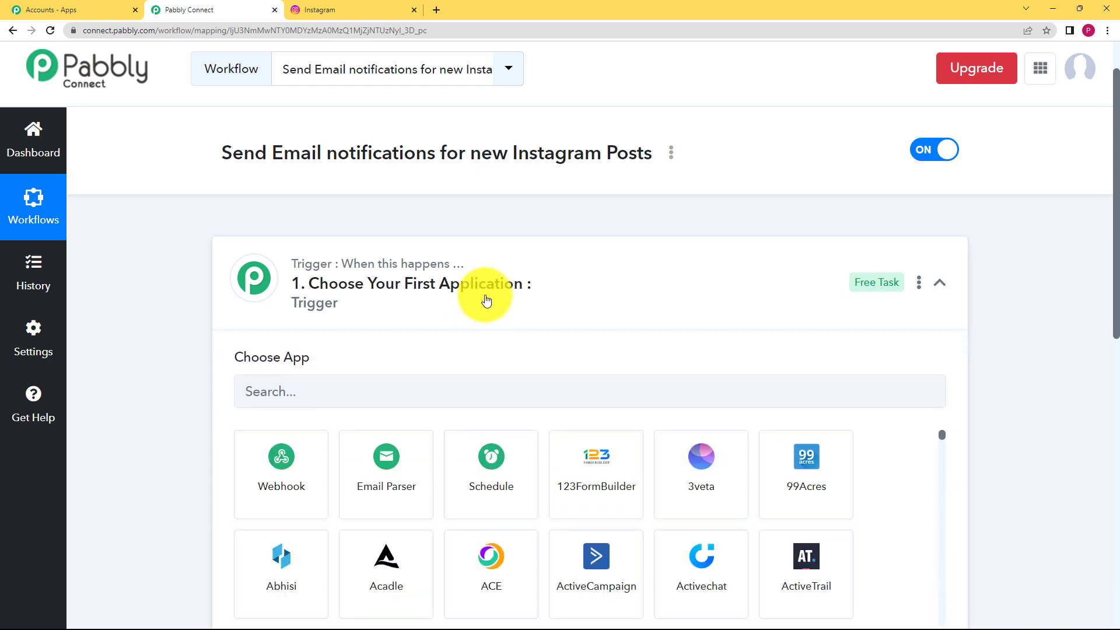
left_click(328, 384)
type("inst")
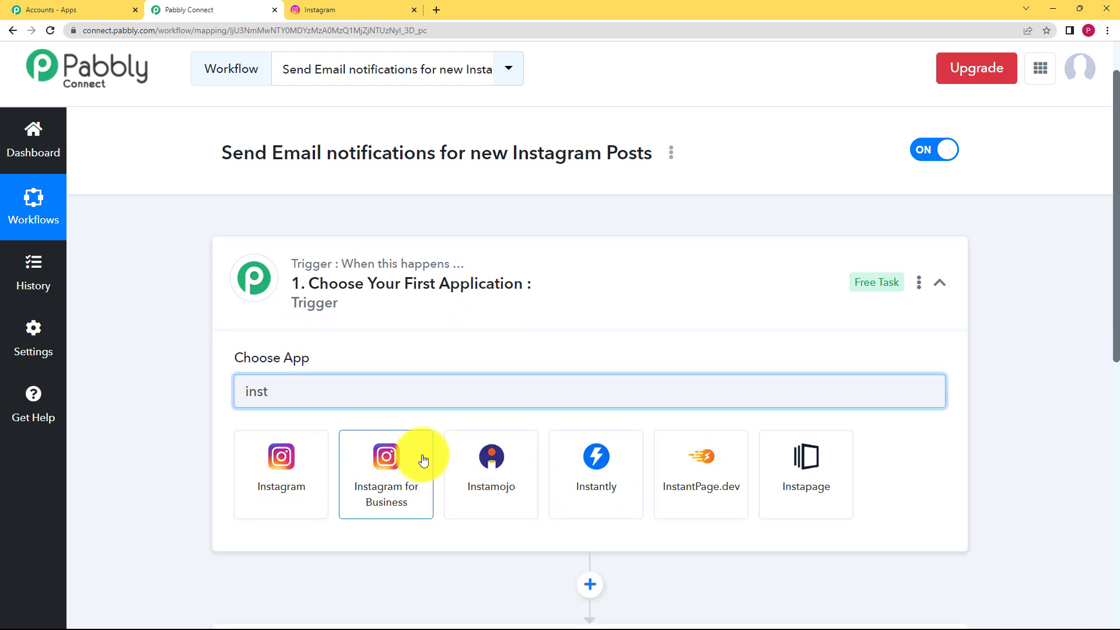
left_click(304, 453)
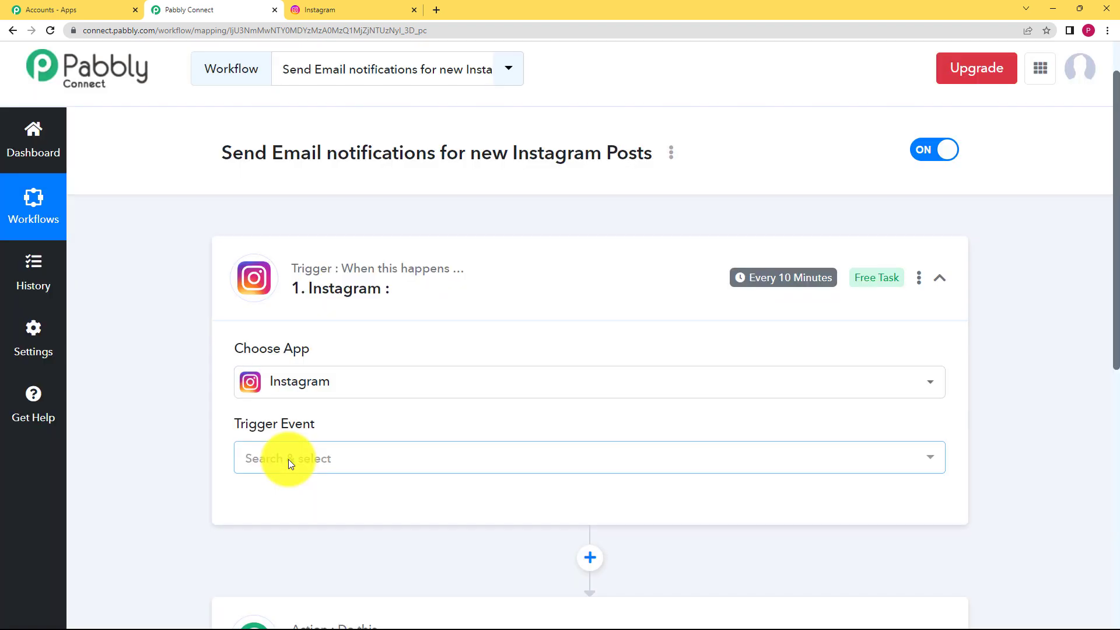
Step: Set the Instagram trigger event to New Media Posted in My Account
left_click(288, 460)
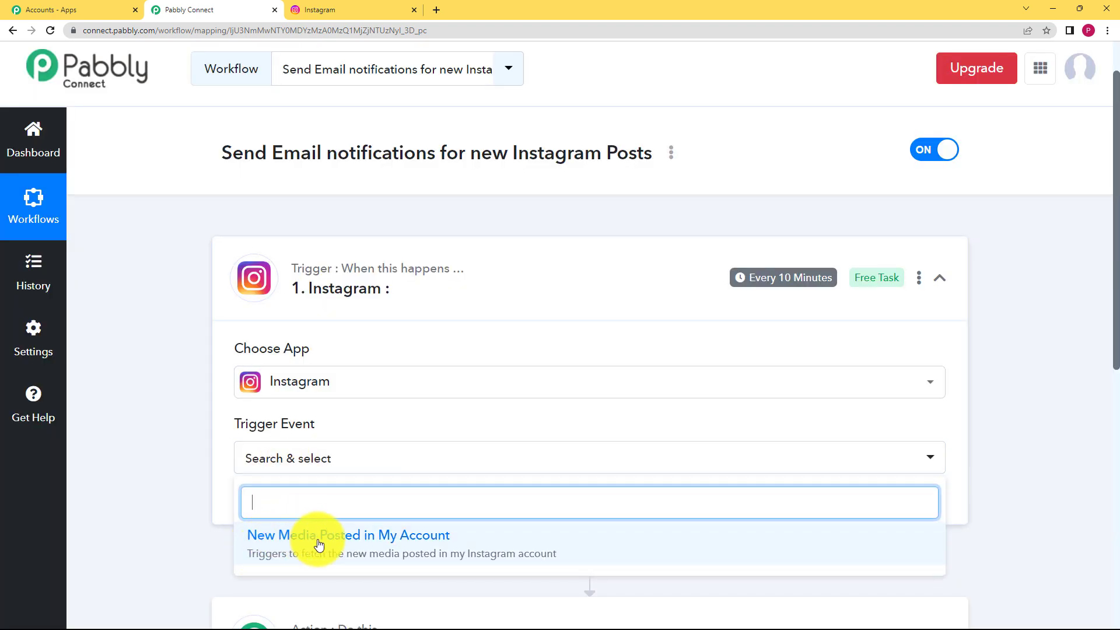
left_click(428, 541)
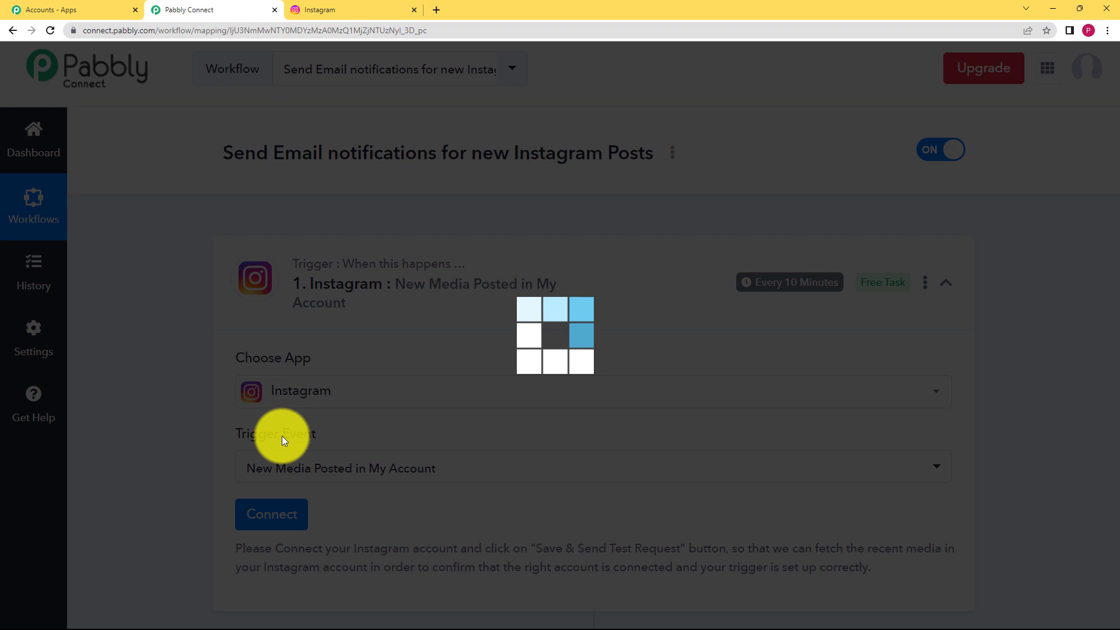
scroll(201, 409, "down", 2)
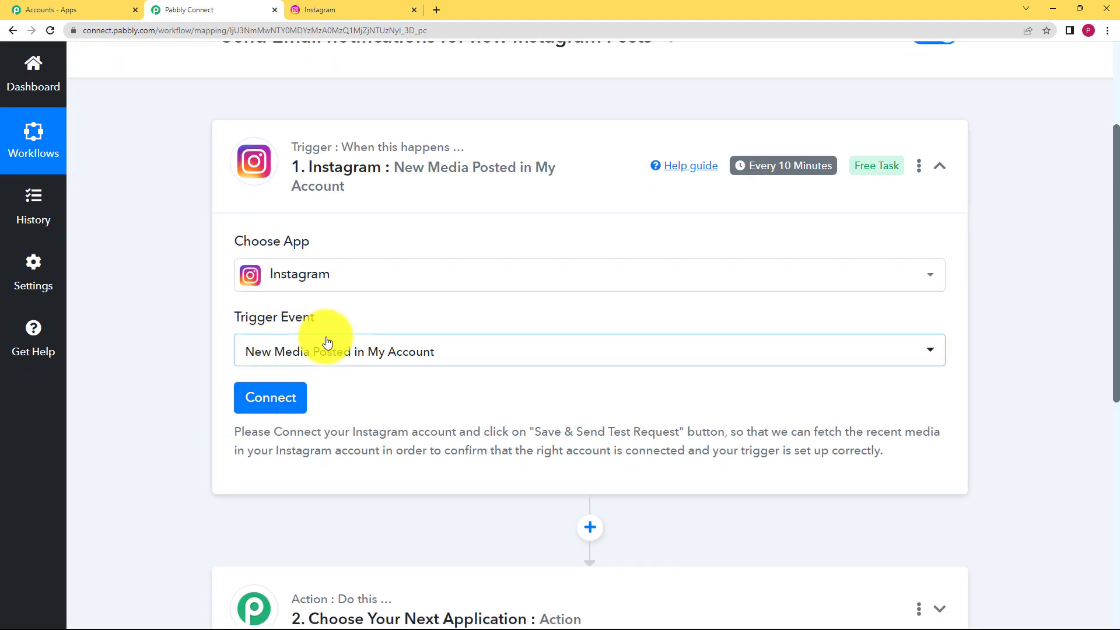
left_click(263, 275)
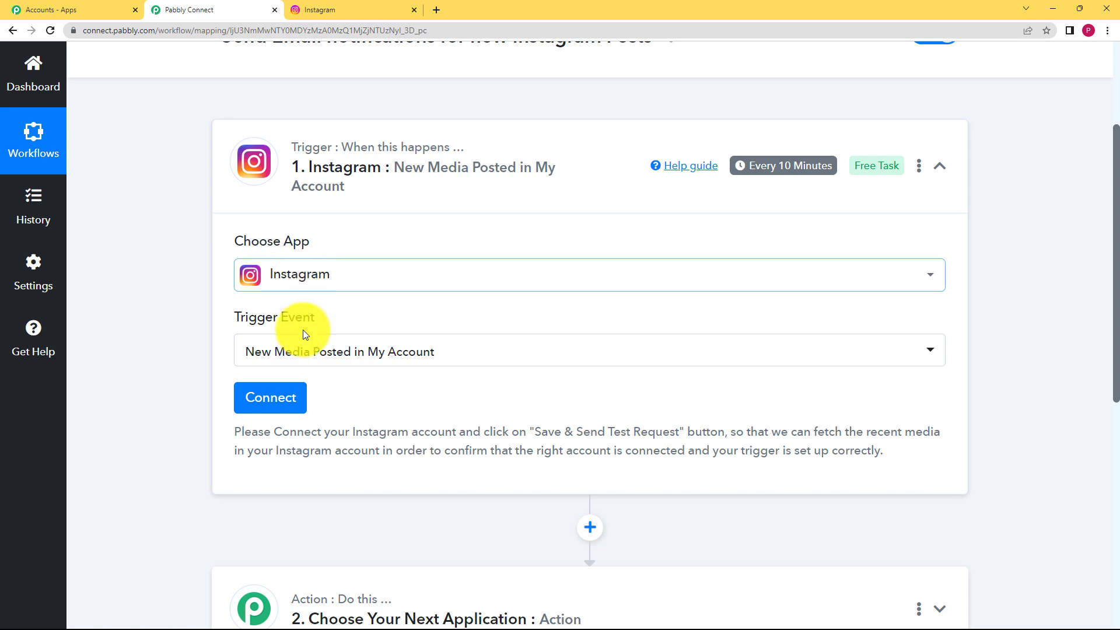
Step: Add a new Instagram connection and allow Pabbly Connect access to the account
left_click(276, 399)
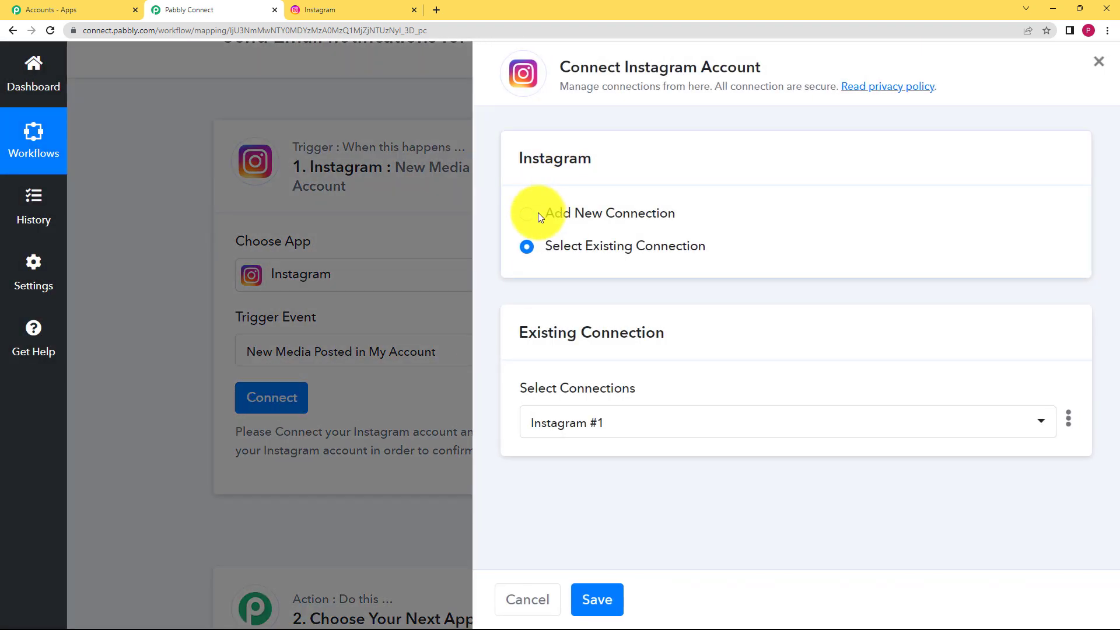
left_click(538, 212)
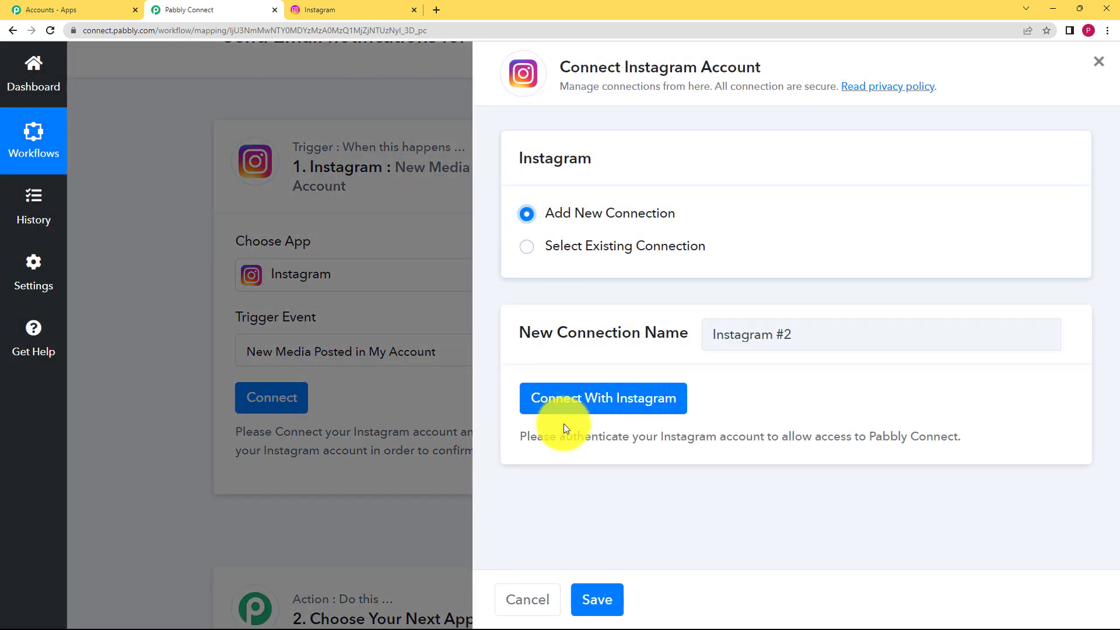
left_click(569, 397)
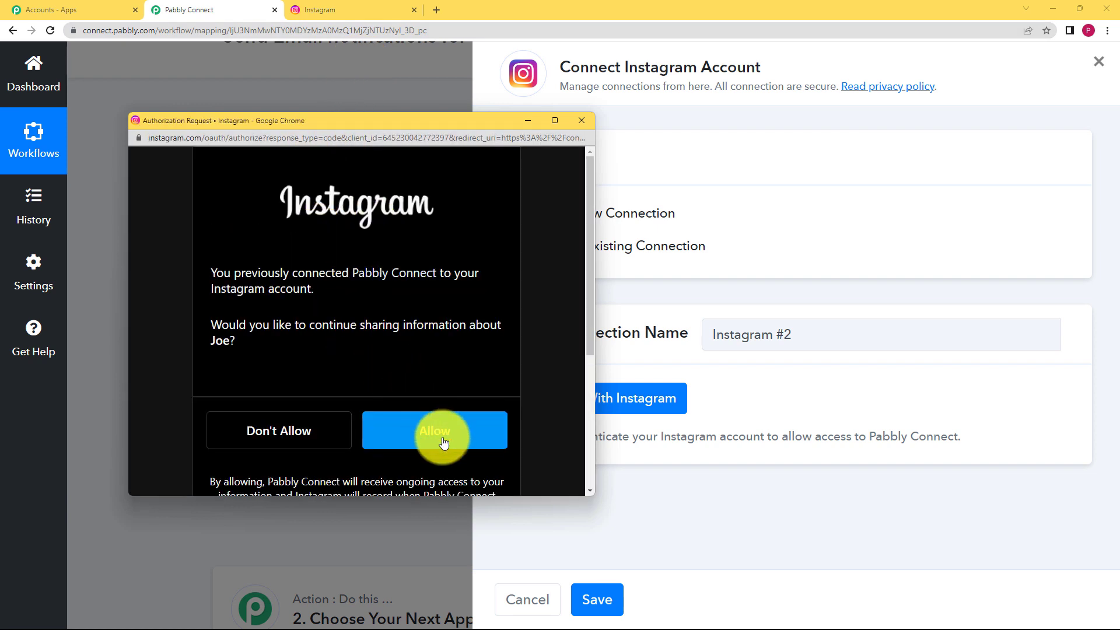
left_click(442, 441)
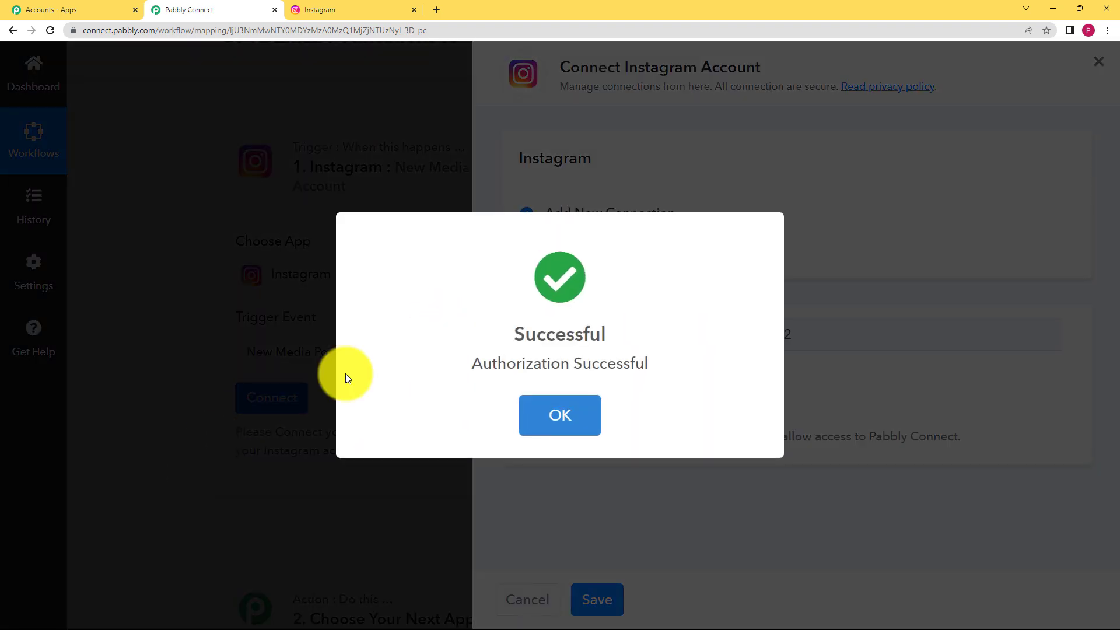
Step: Confirm the Instagram authorisation and save the trigger with a test request
left_click(531, 403)
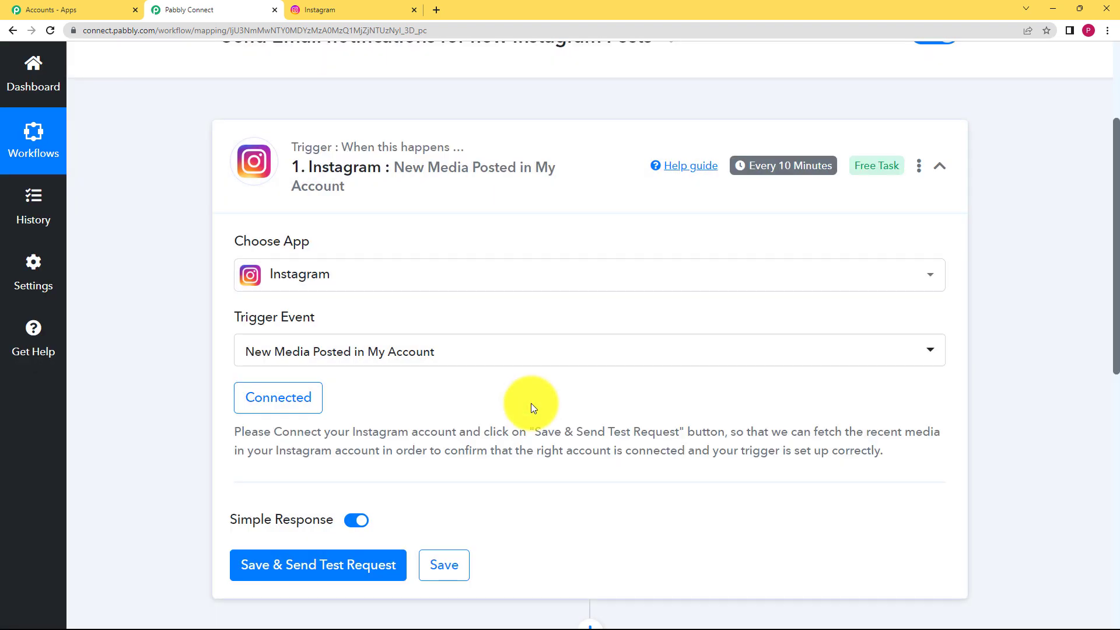
scroll(200, 420, "down", 1)
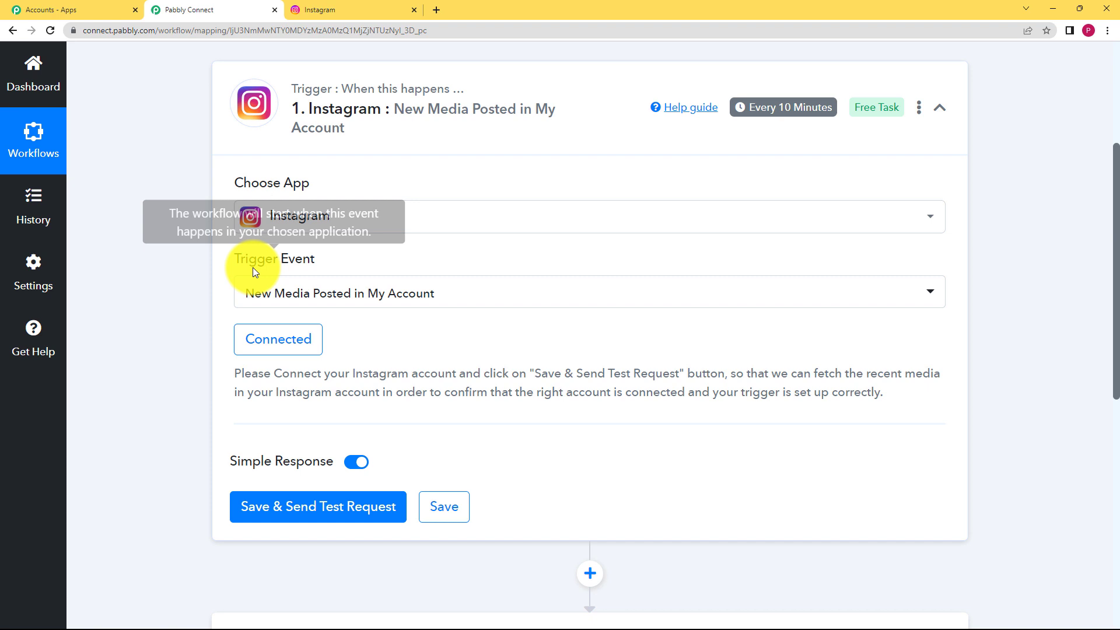
scroll(204, 323, "down", 2)
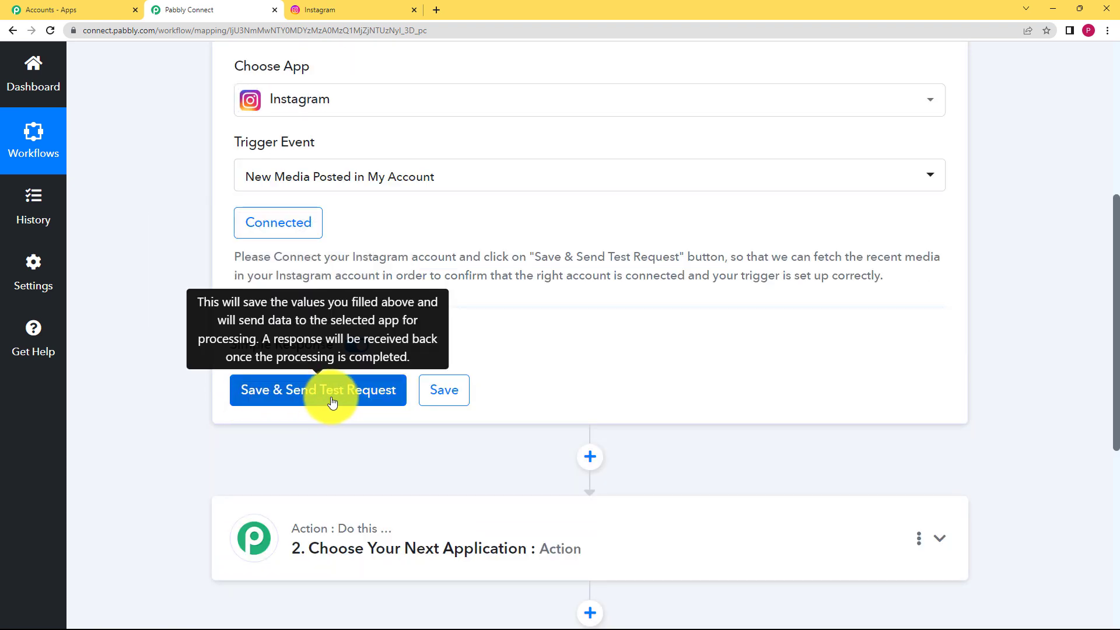
left_click(383, 10)
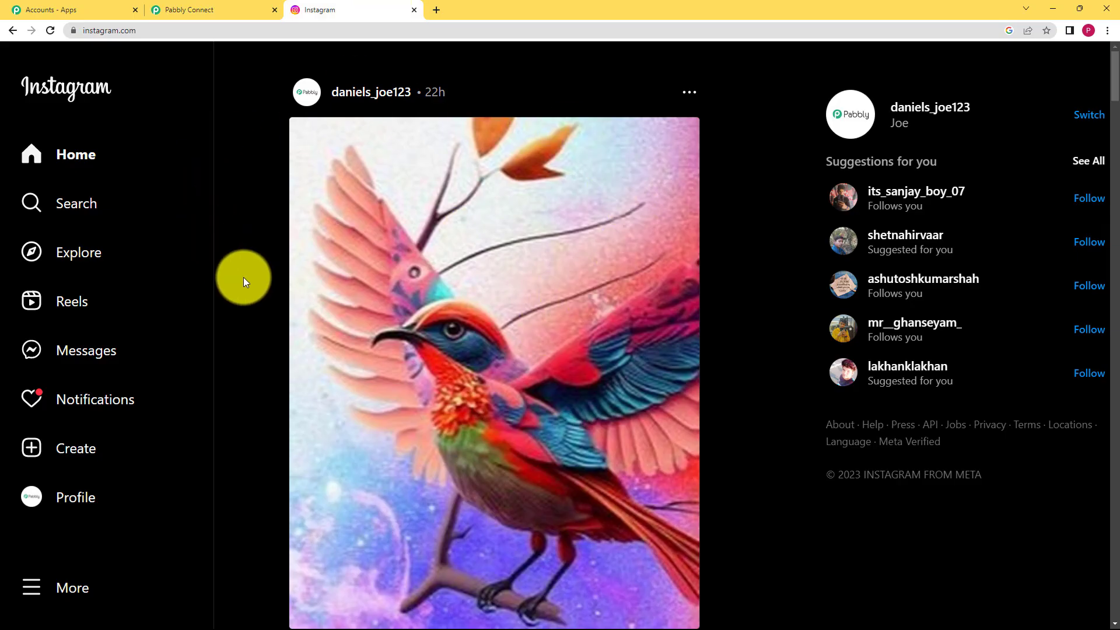
left_click(277, 7)
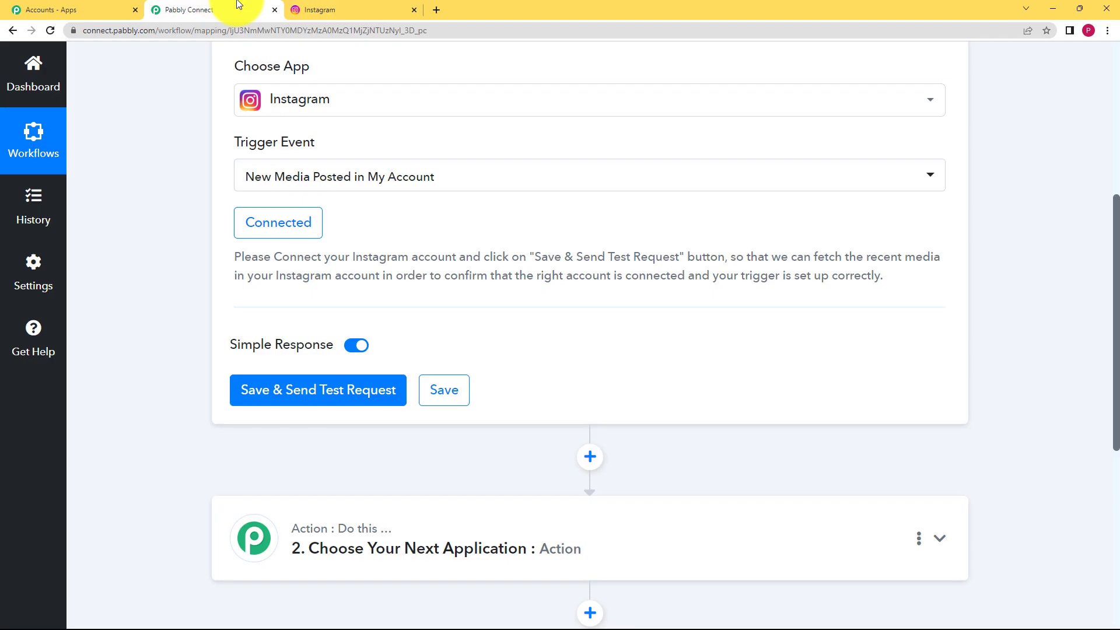
left_click(296, 403)
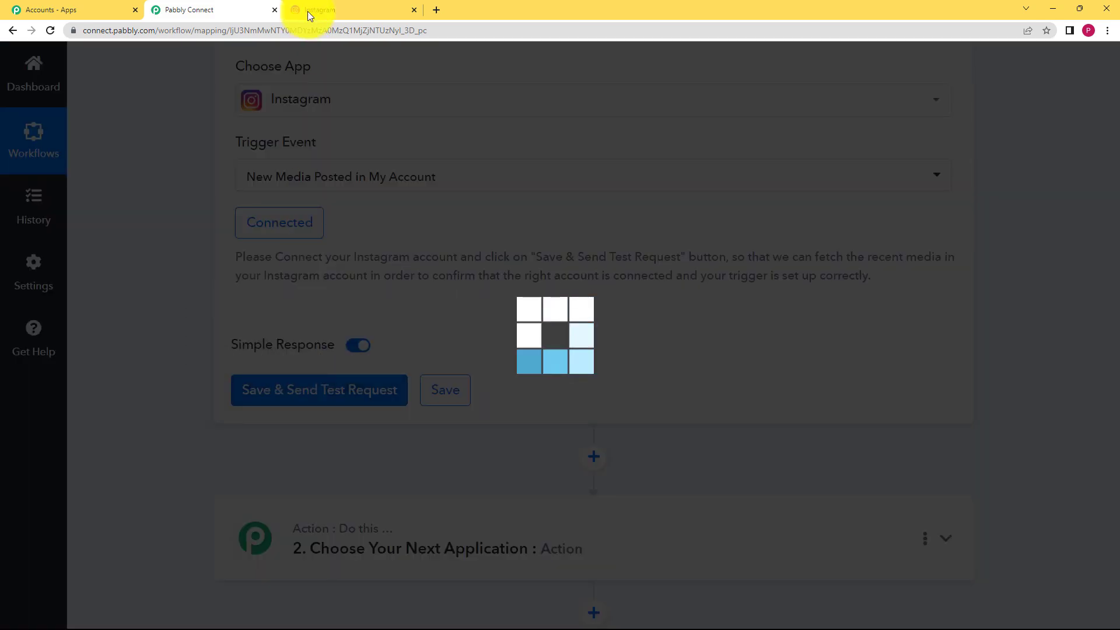
left_click(320, 7)
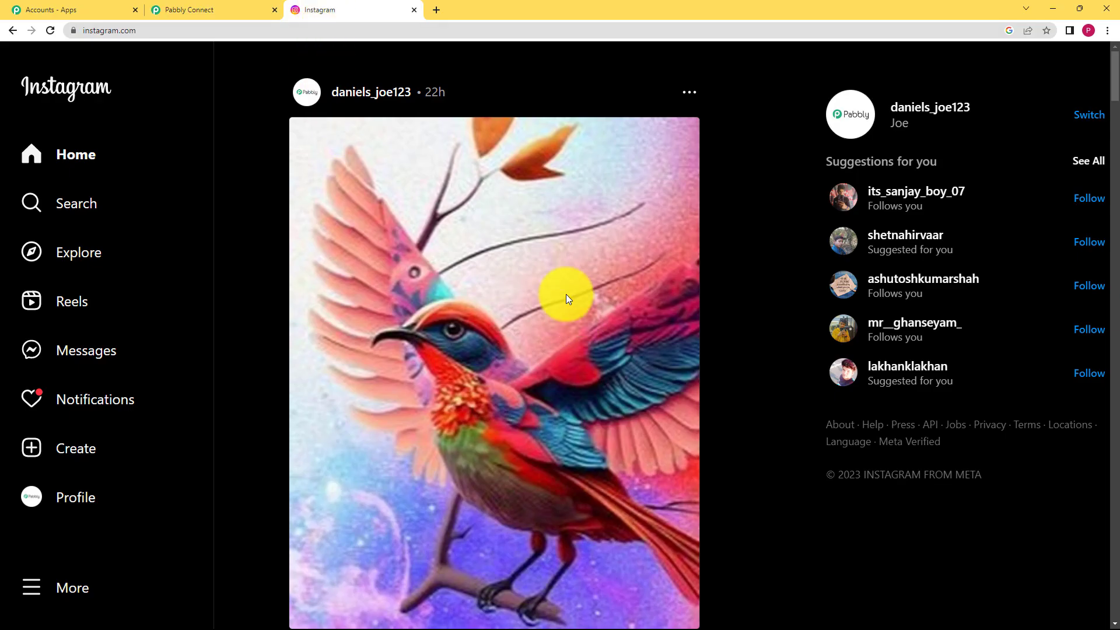
Step: Share the unfiltered Pic 1 sunflower photo on Instagram with the caption 'This is a Sunflower.'
left_click(90, 445)
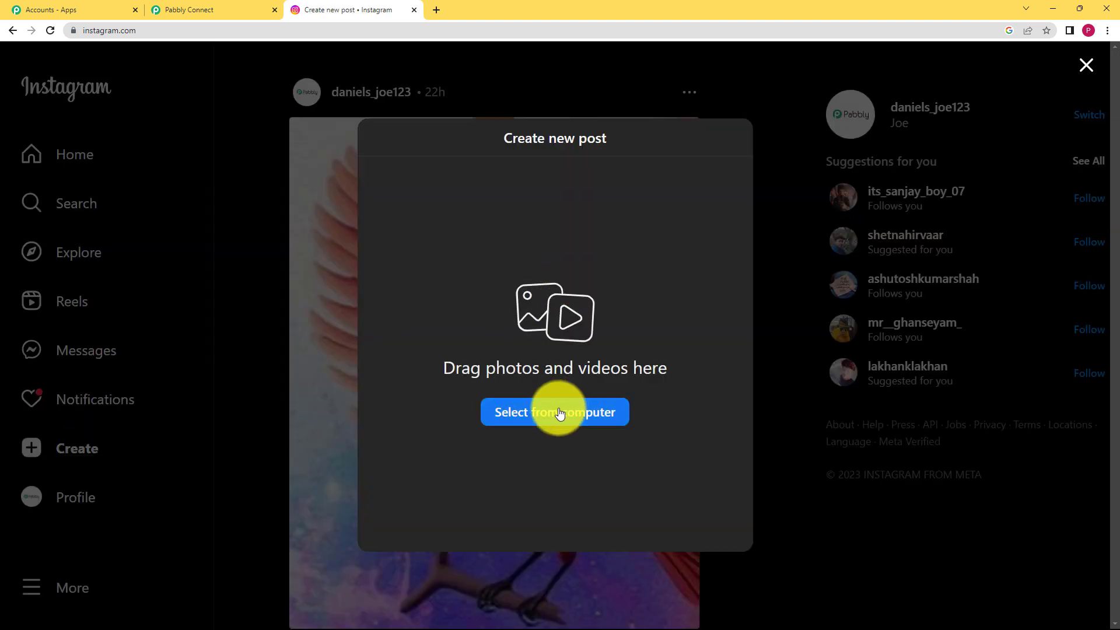
left_click(554, 413)
left_click(141, 126)
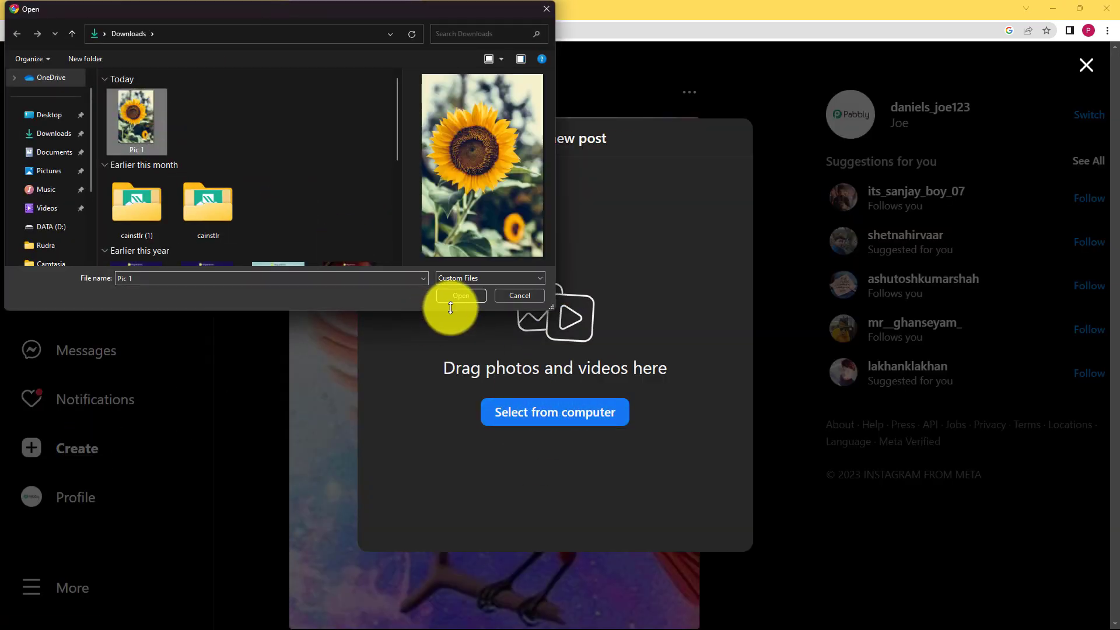
left_click(470, 296)
left_click(733, 152)
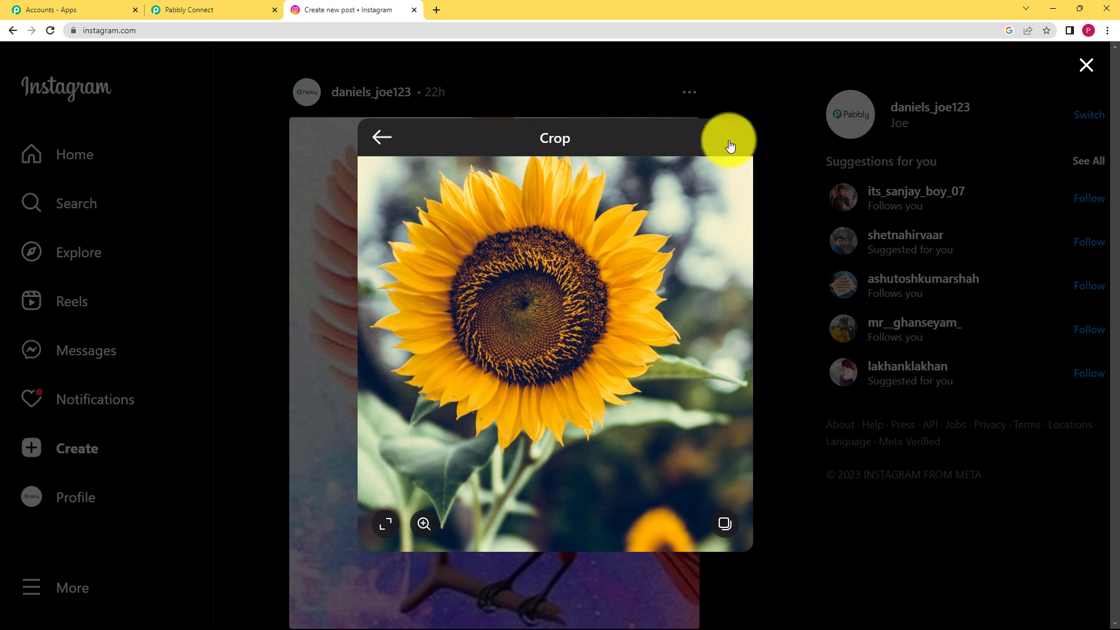
left_click(781, 231)
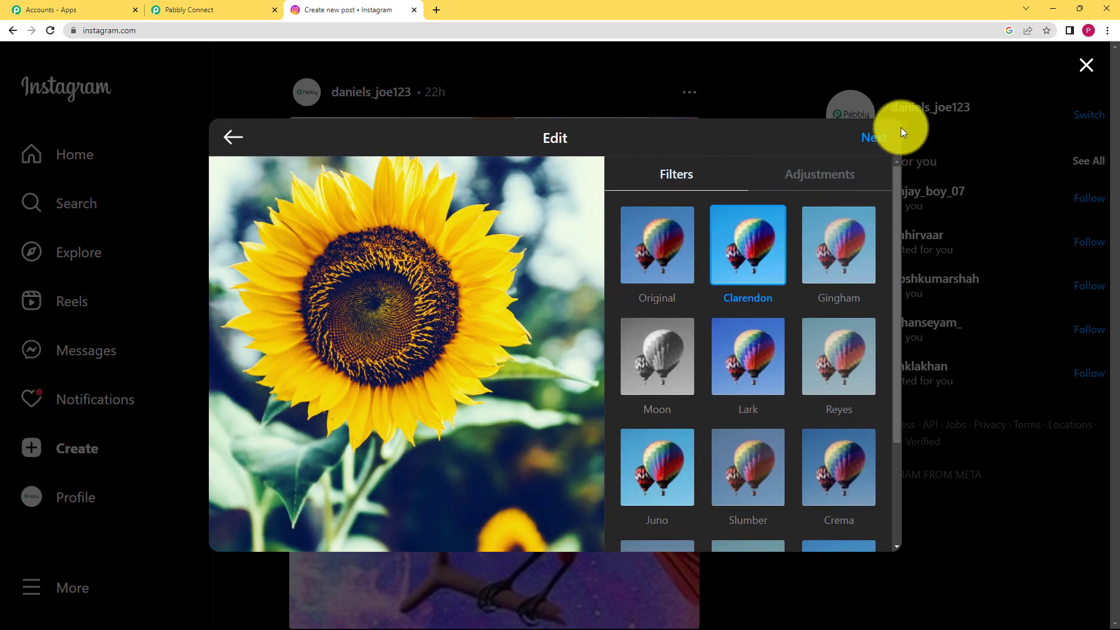
left_click(639, 242)
left_click(874, 139)
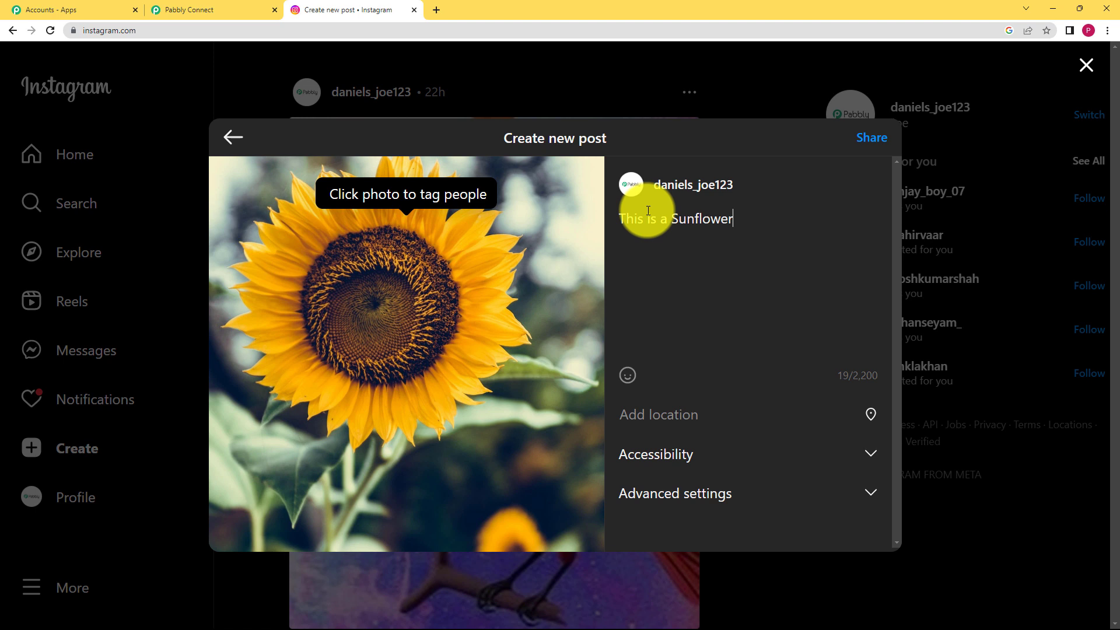
left_click(872, 139)
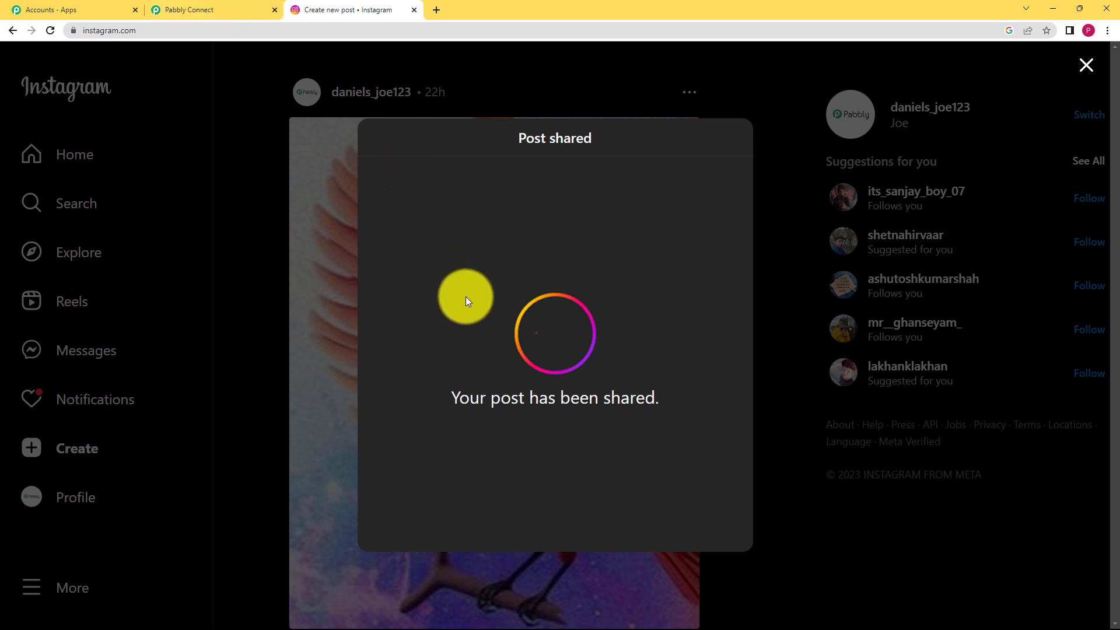
left_click(1086, 65)
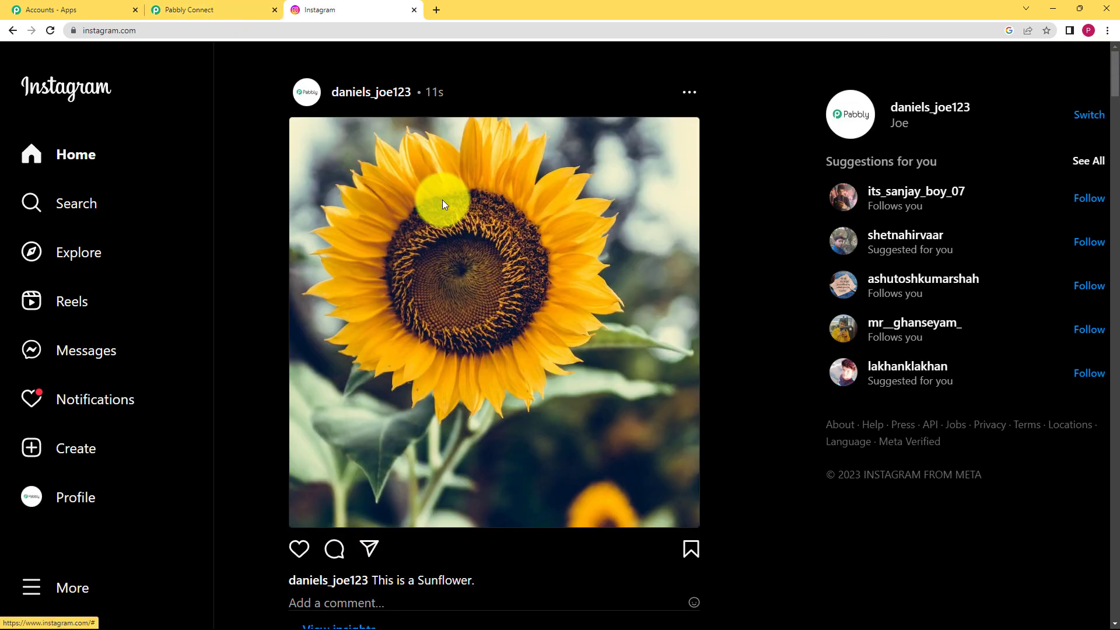
Step: Review the sunflower post's captured caption, permalink and Media Url, then save the trigger response
left_click(239, 9)
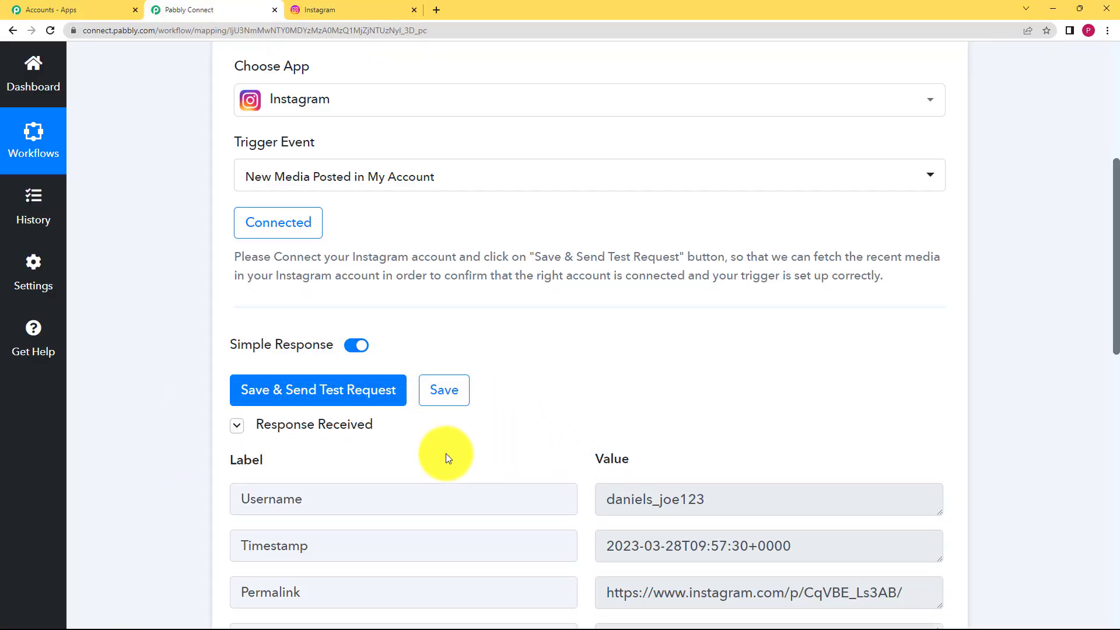
scroll(549, 441, "down", 5)
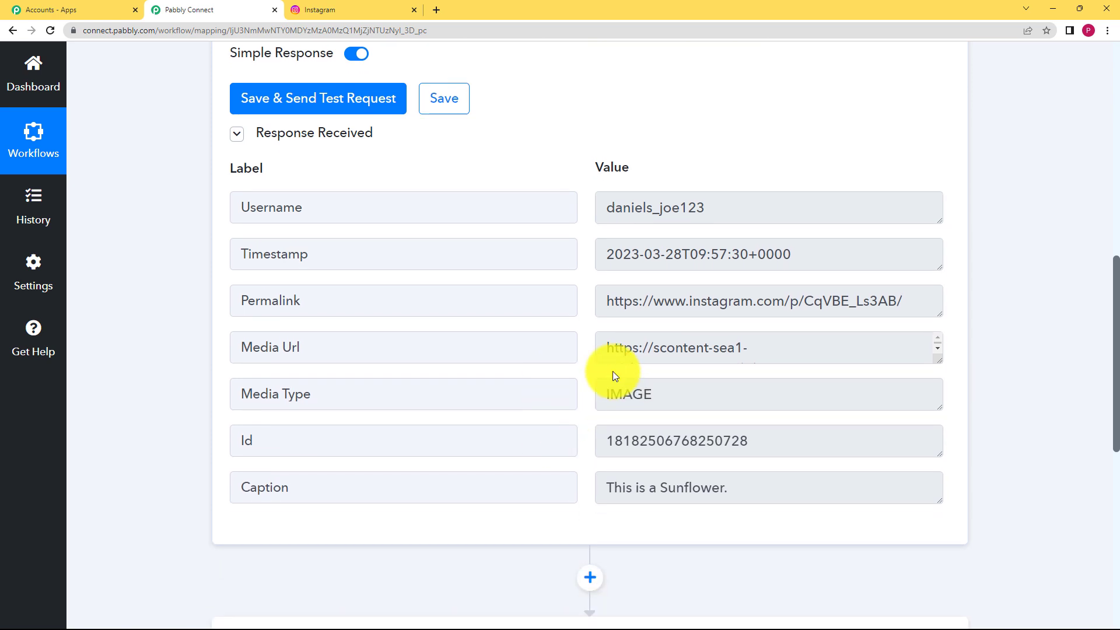
left_click_drag(676, 389, 546, 410)
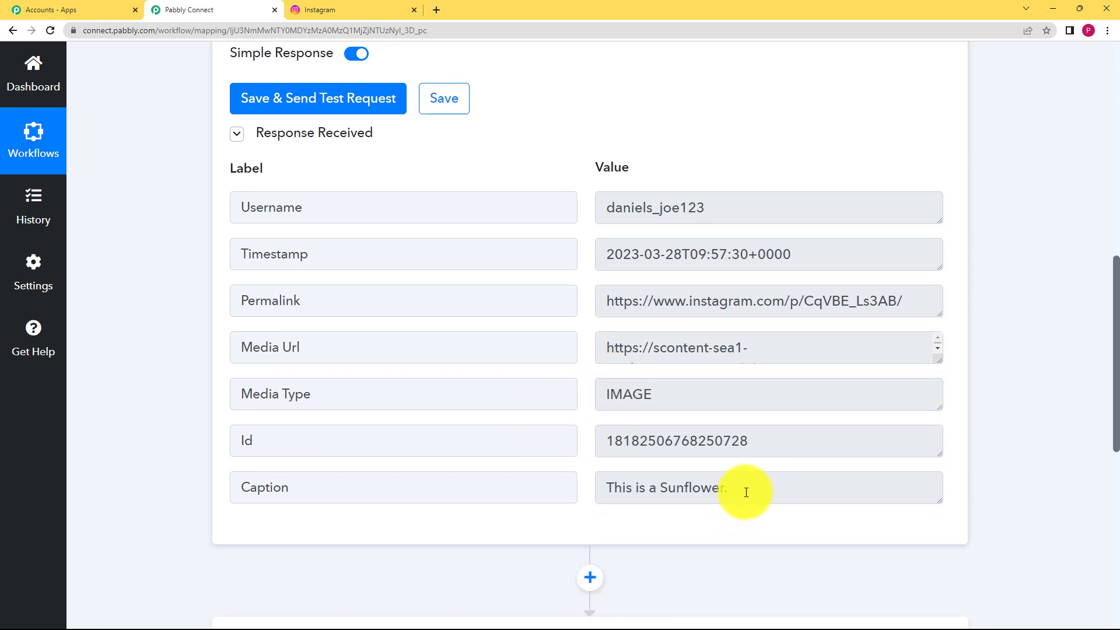
left_click_drag(747, 493, 499, 533)
left_click_drag(604, 301, 933, 303)
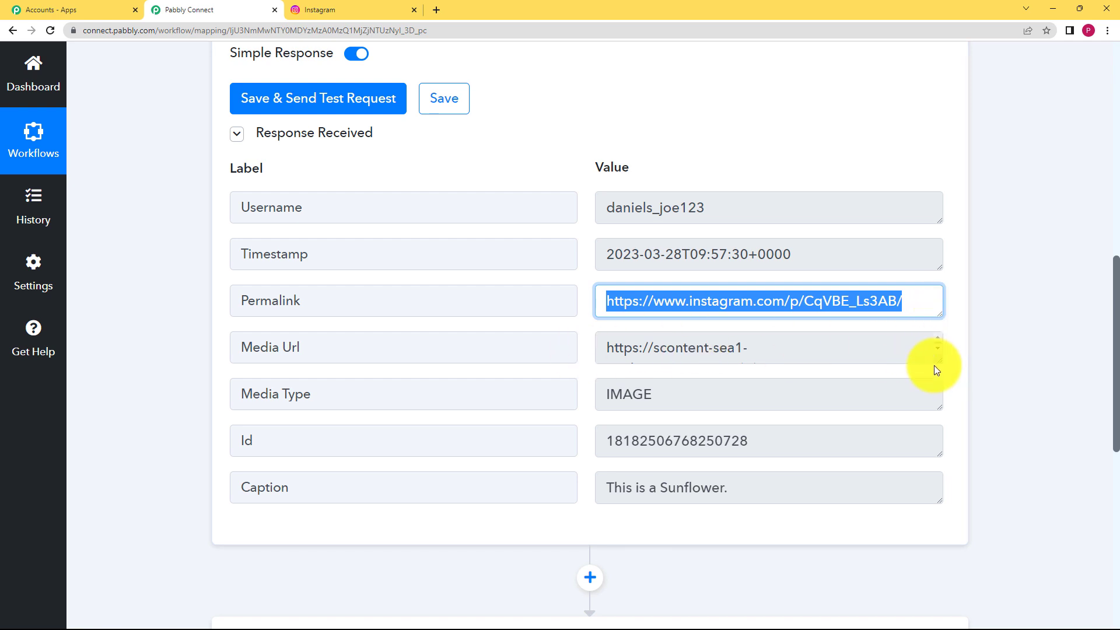
left_click_drag(937, 362, 936, 523)
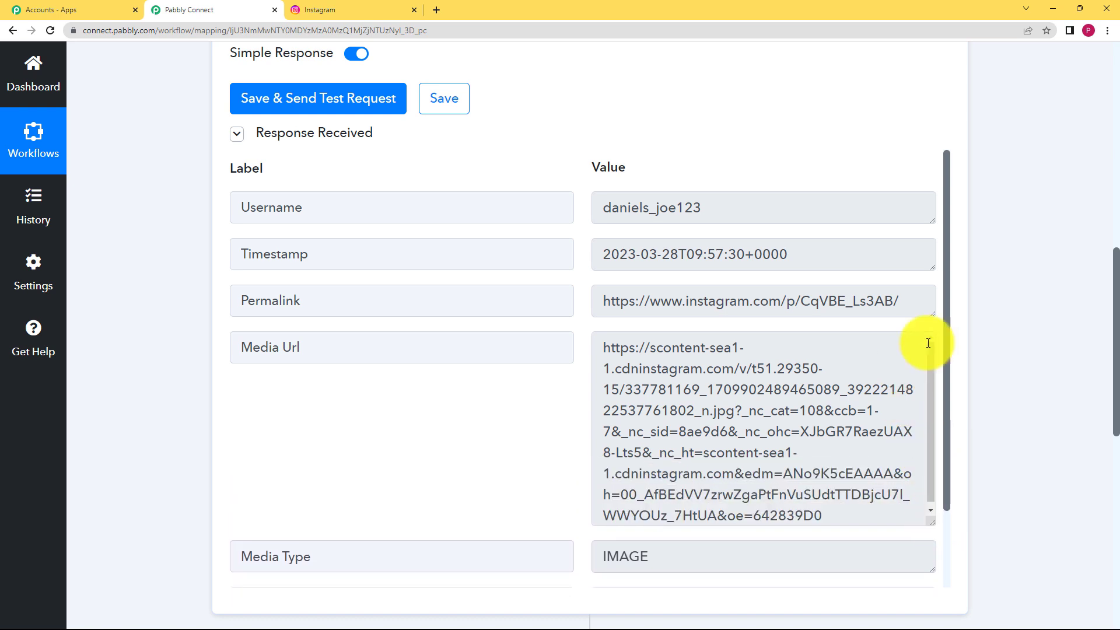
left_click_drag(934, 314, 565, 348)
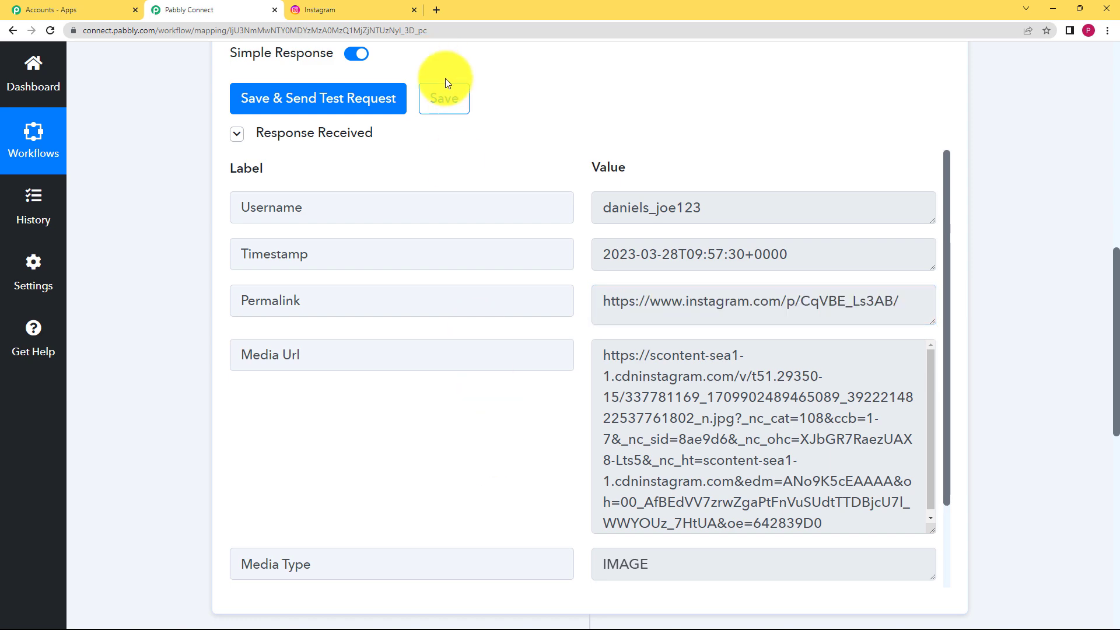
left_click(445, 99)
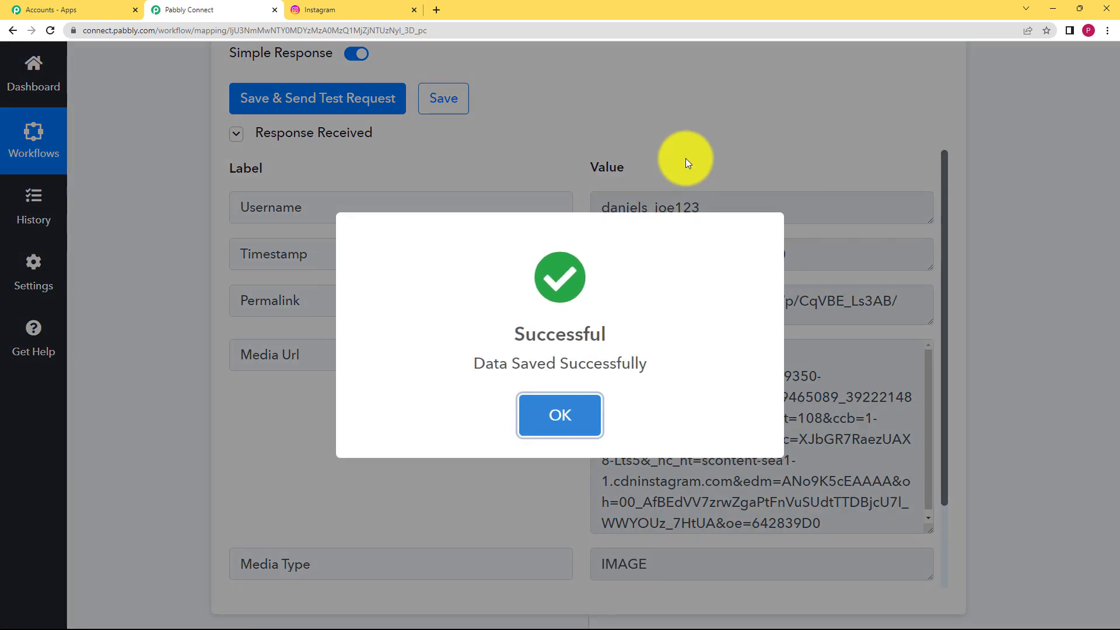
Step: Set the action step to Gmail with the Send Email event
scroll(590, 228, "up", 10)
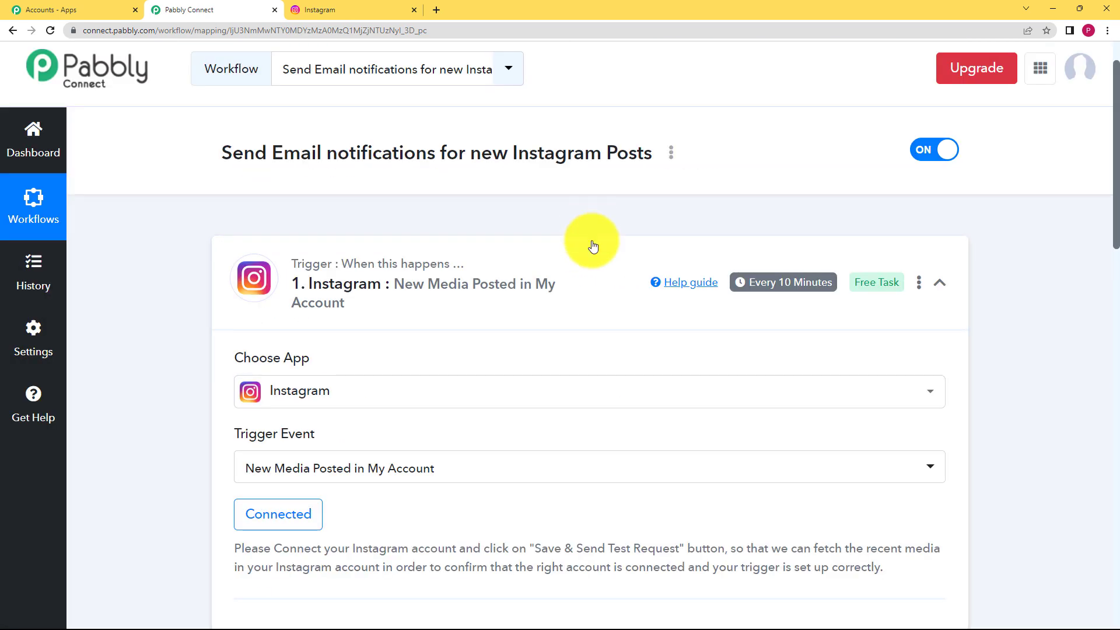
left_click(597, 259)
scroll(595, 257, "down", 4)
left_click(584, 248)
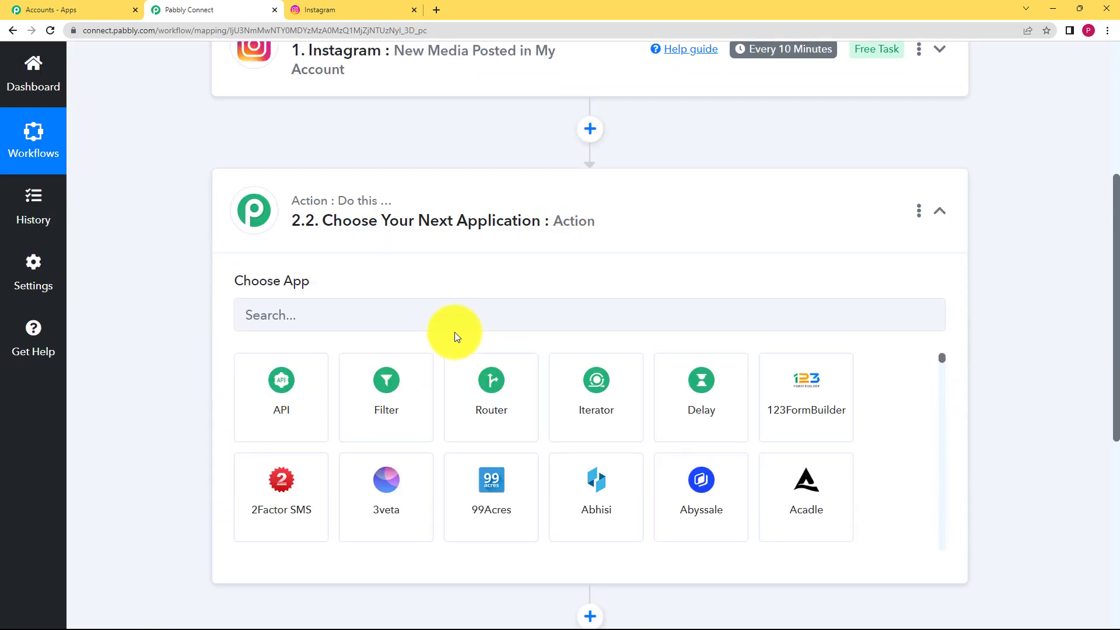
left_click(459, 320)
type("Gmail")
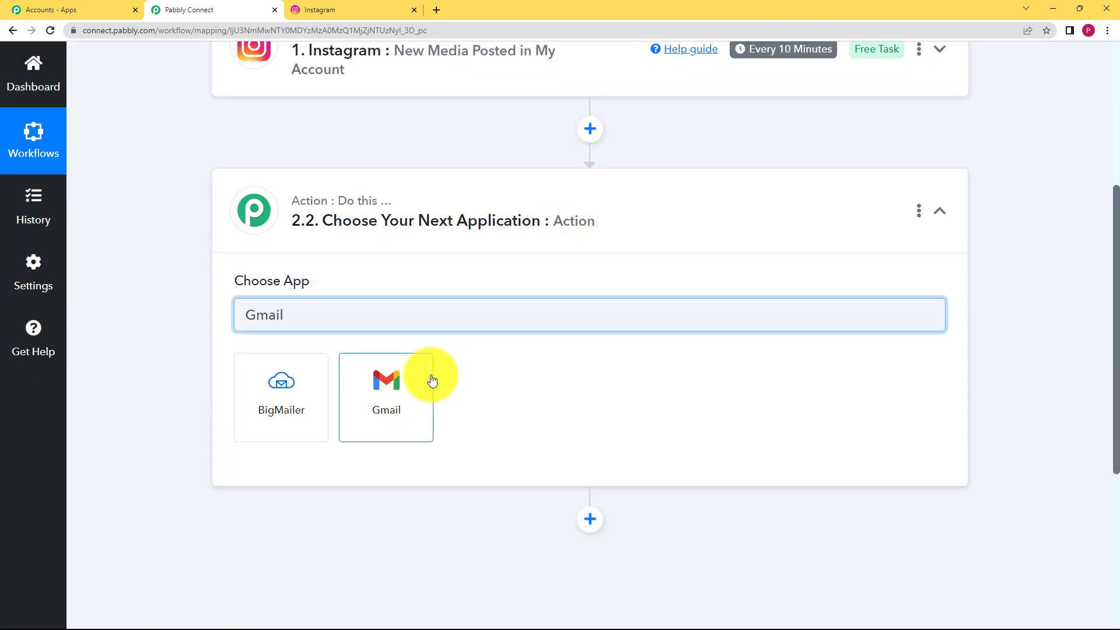
left_click(432, 380)
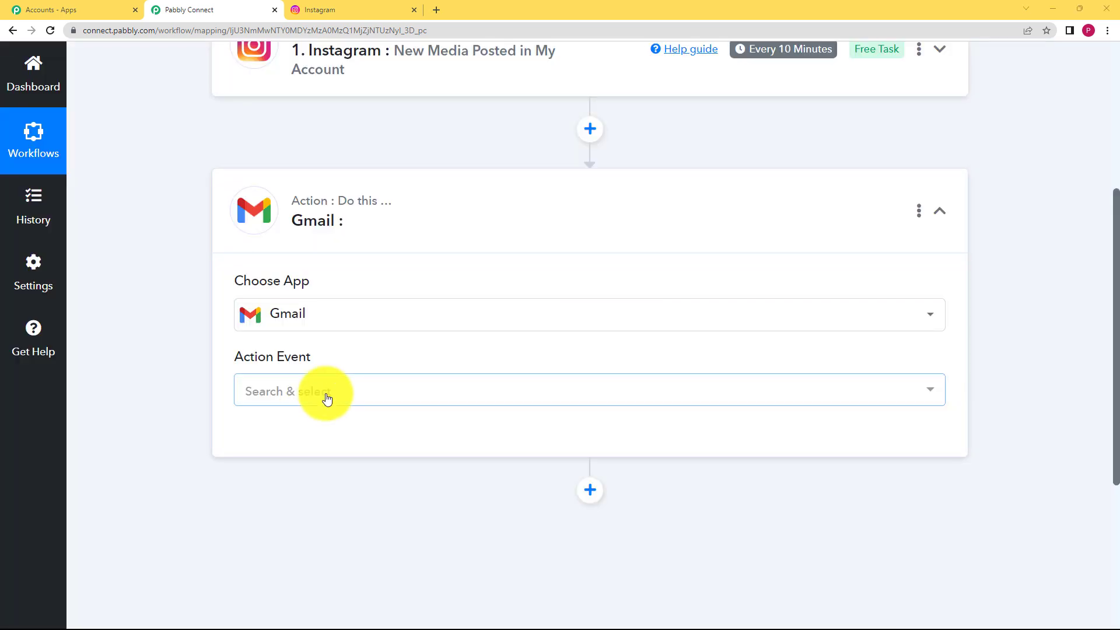
left_click(327, 398)
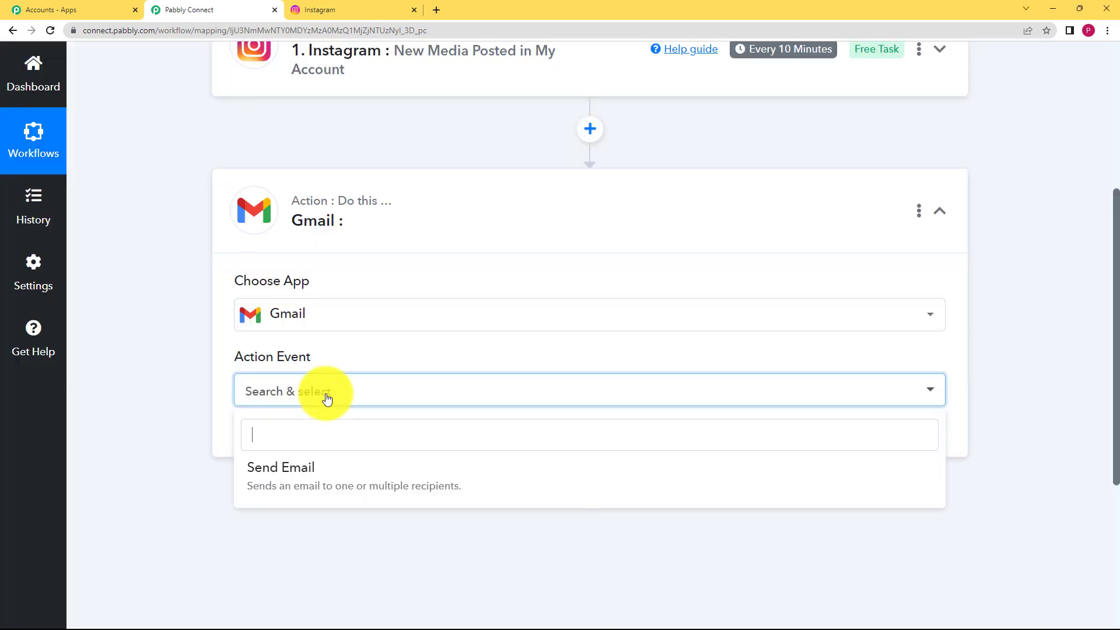
left_click(333, 472)
Step: Add a new Gmail connection and grant Pabbly Connect permission to send email
left_click(257, 434)
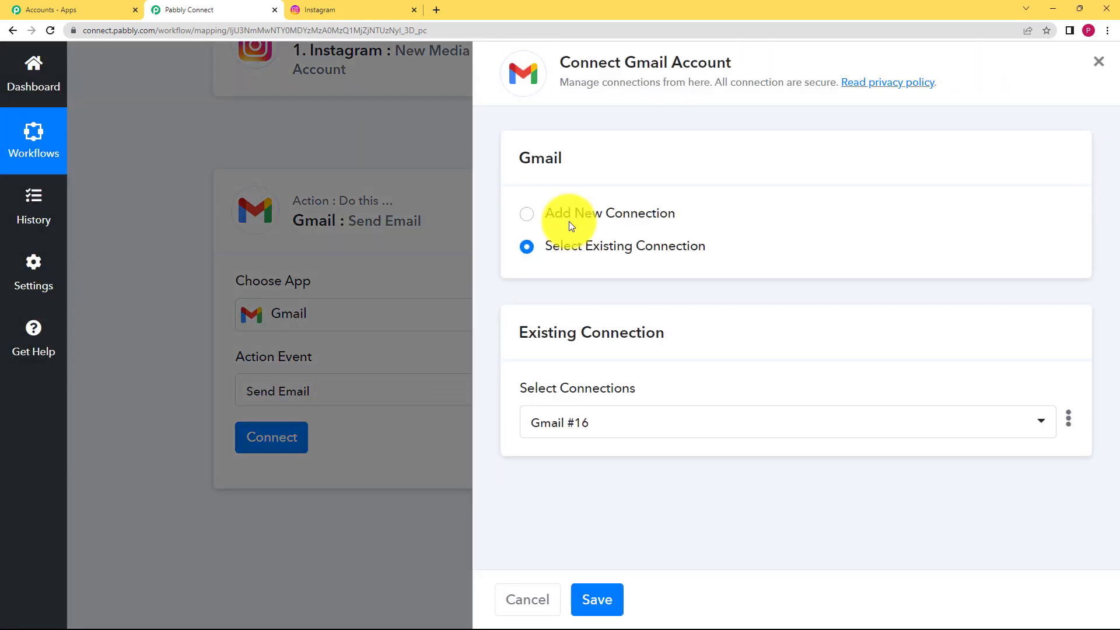
left_click(566, 215)
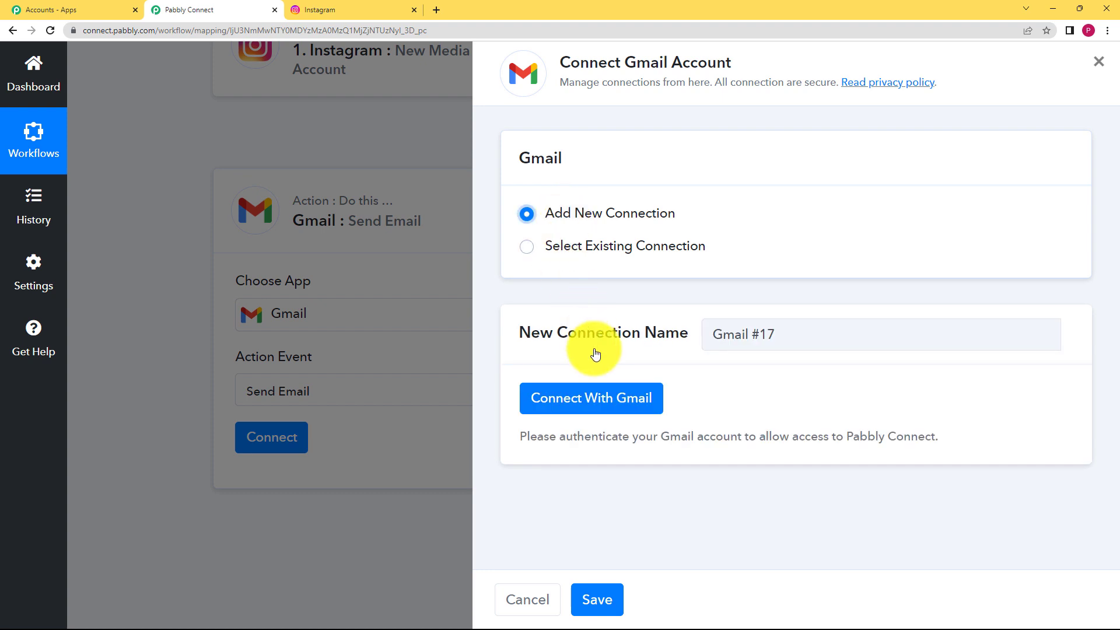
left_click(593, 396)
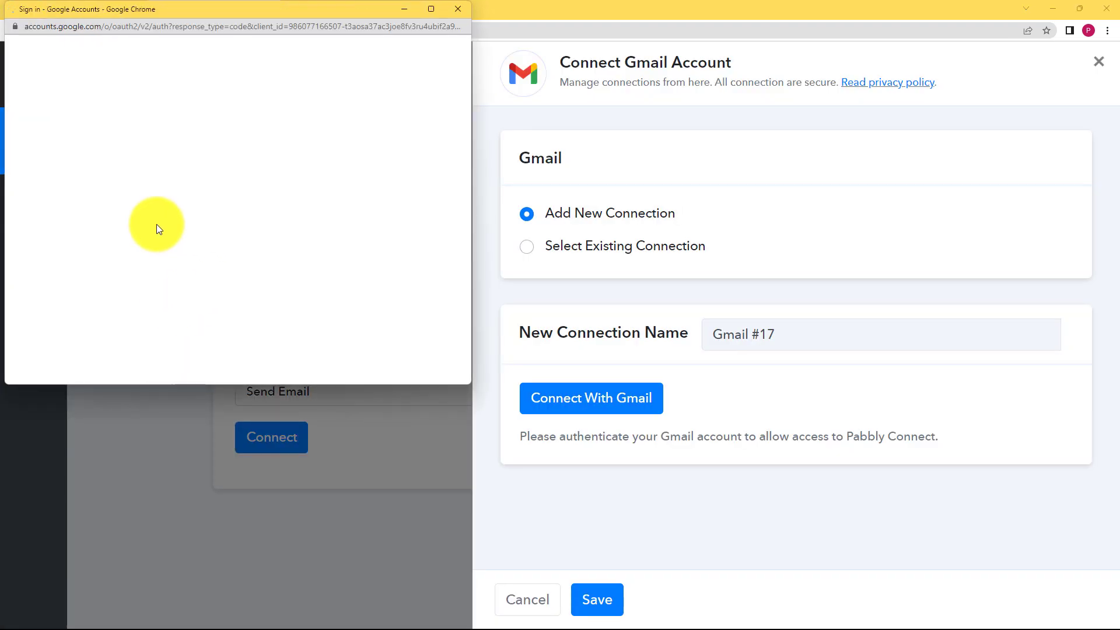
left_click(154, 244)
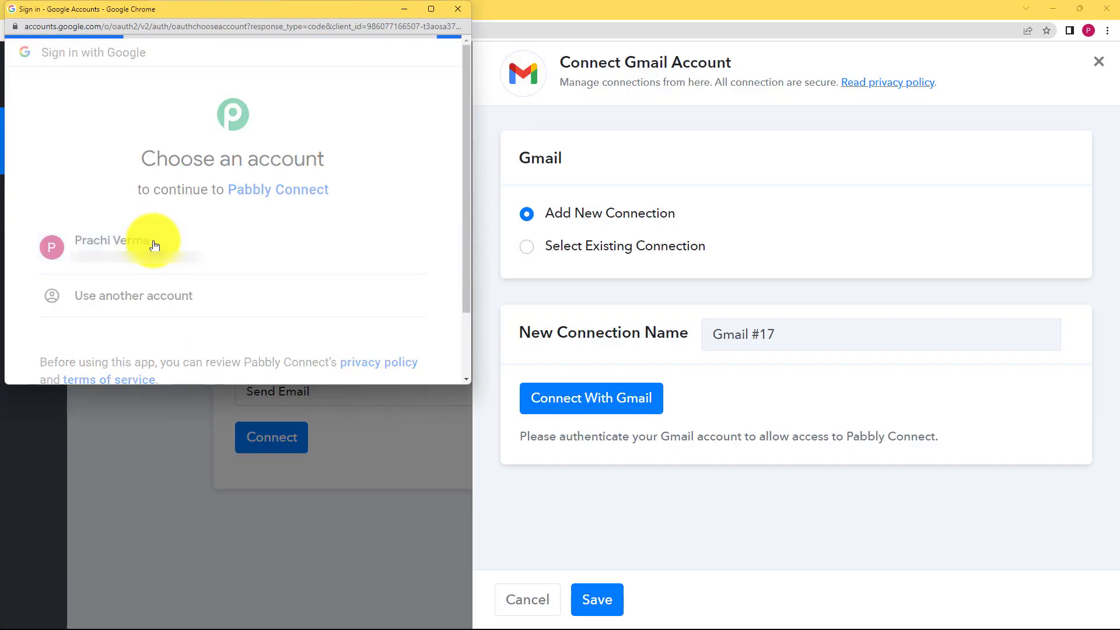
scroll(221, 298, "down", 5)
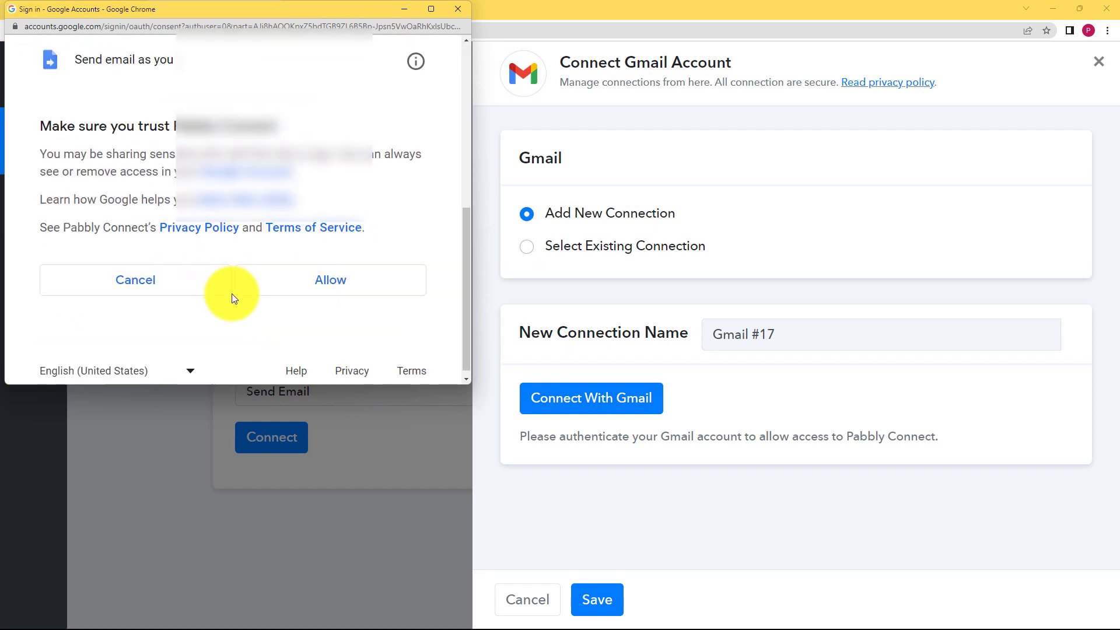
left_click(288, 273)
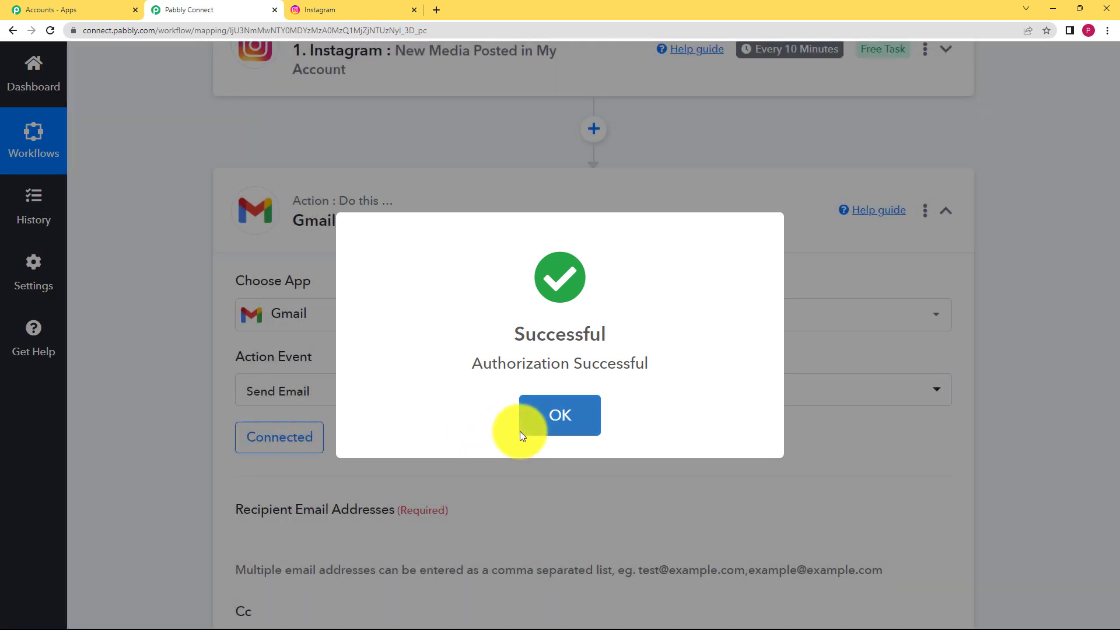
left_click(521, 423)
Step: Type the recipient's e-mail address into the Gmail action's Recipient Email Addresses field
scroll(230, 411, "down", 2)
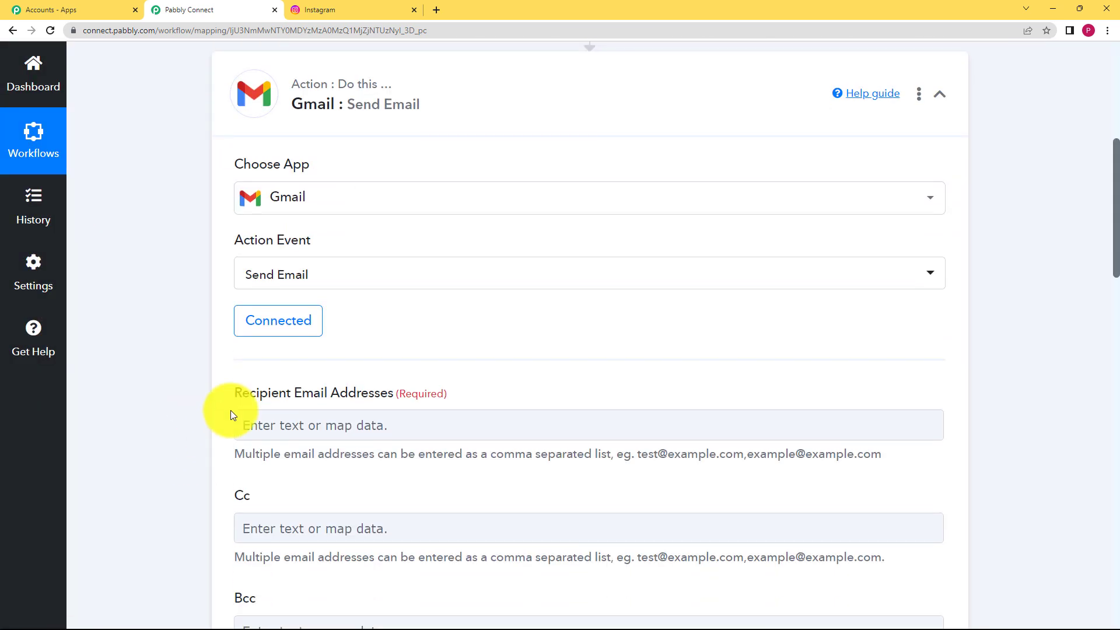
scroll(196, 396, "down", 3)
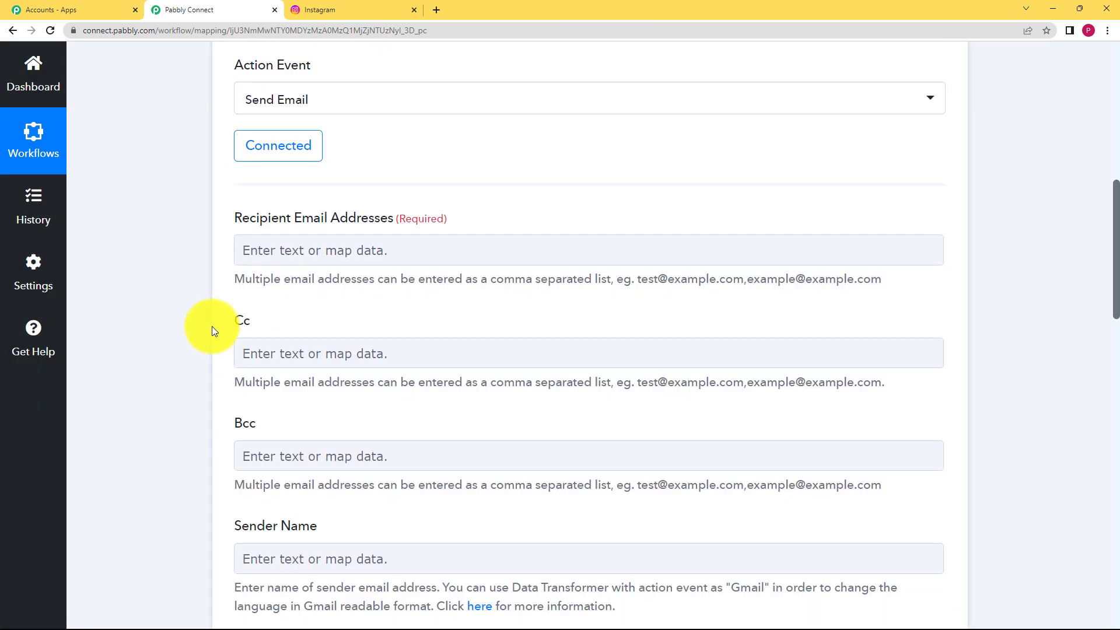
scroll(212, 331, "down", 2)
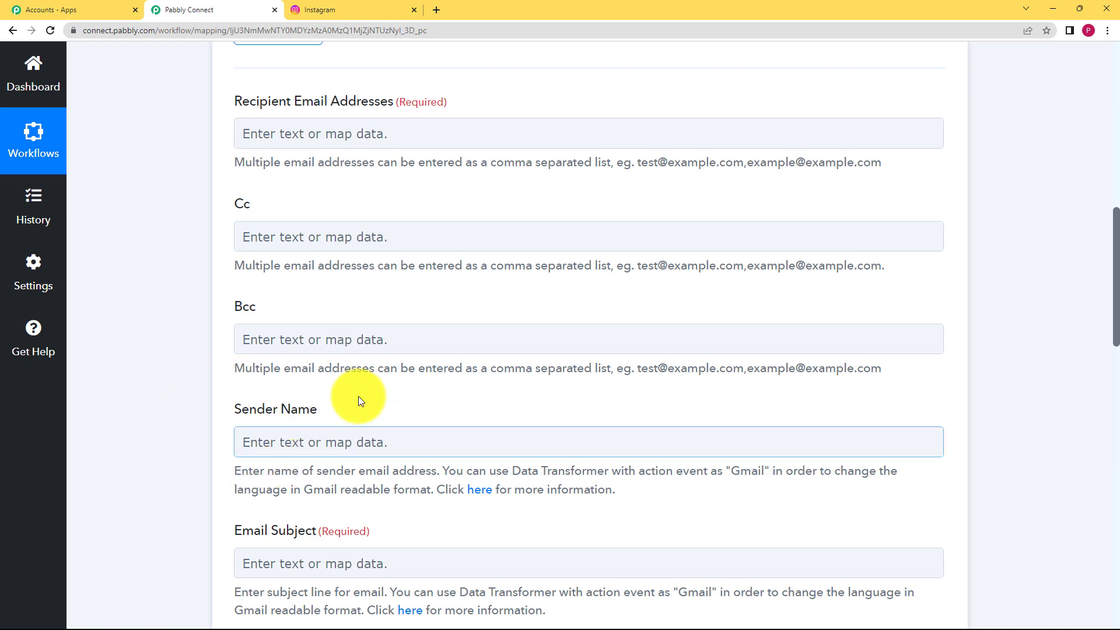
scroll(203, 388, "up", 2)
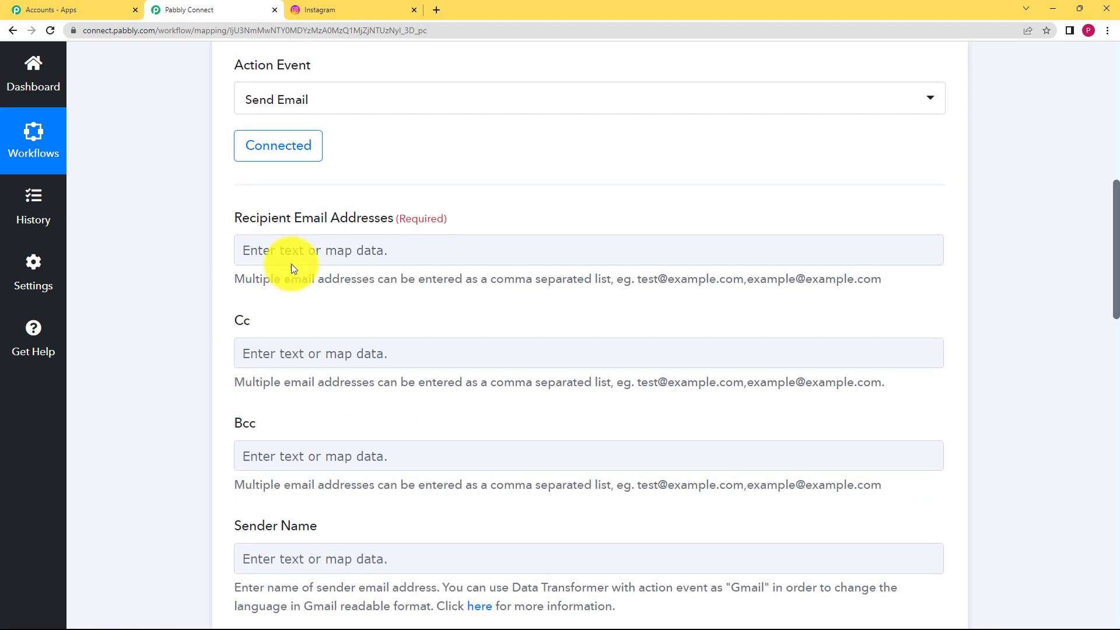
scroll(195, 453, "down", 4)
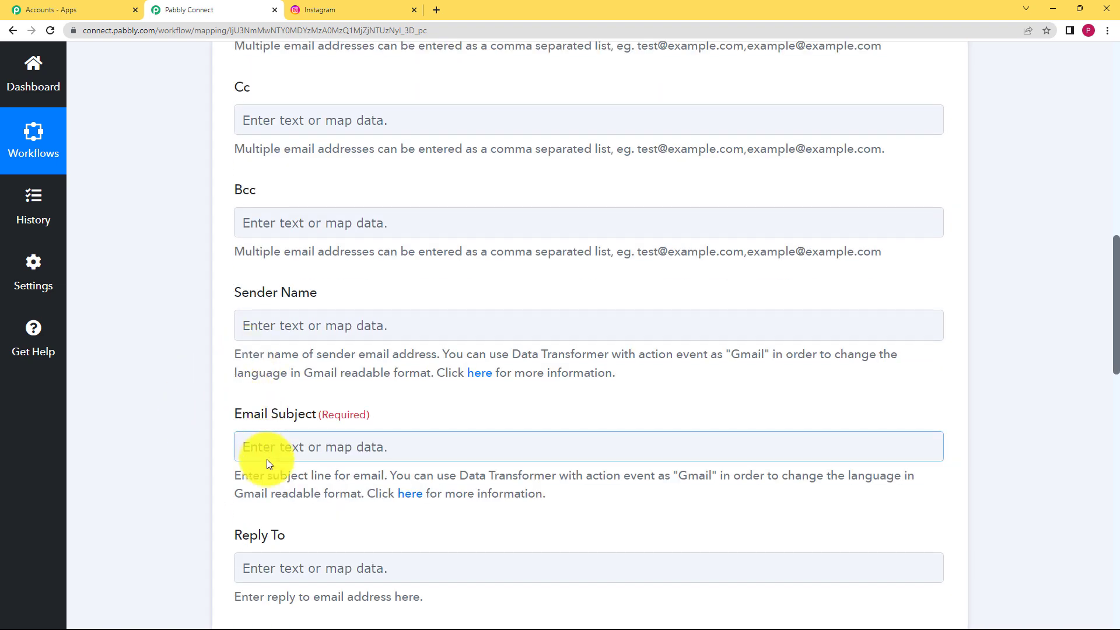
scroll(198, 465, "down", 4)
scroll(198, 464, "down", 1)
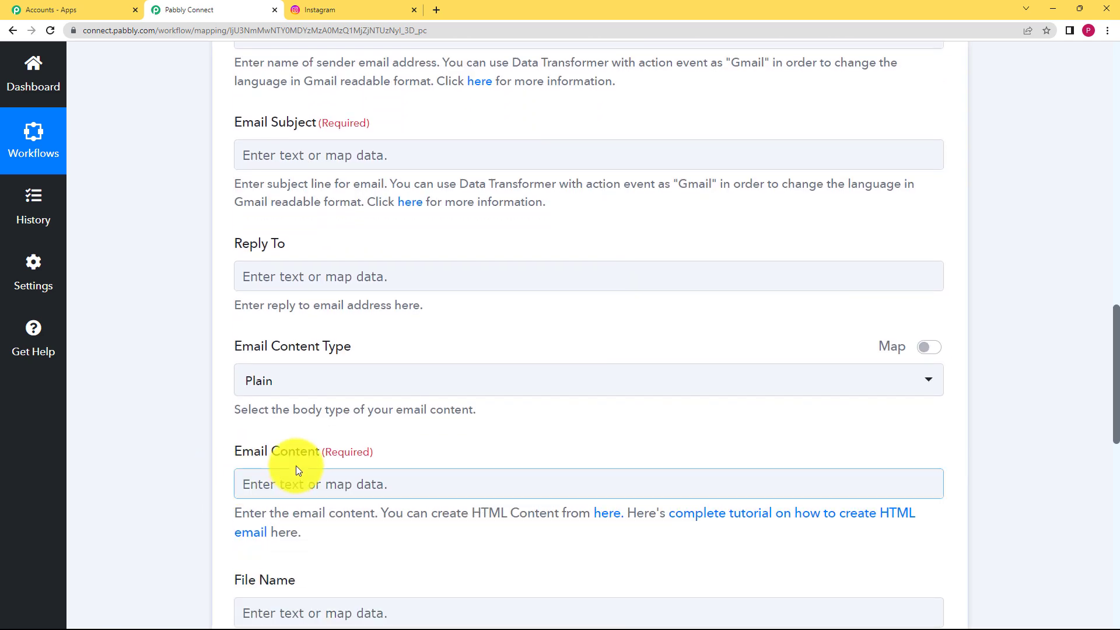
scroll(218, 453, "up", 4)
scroll(216, 455, "up", 4)
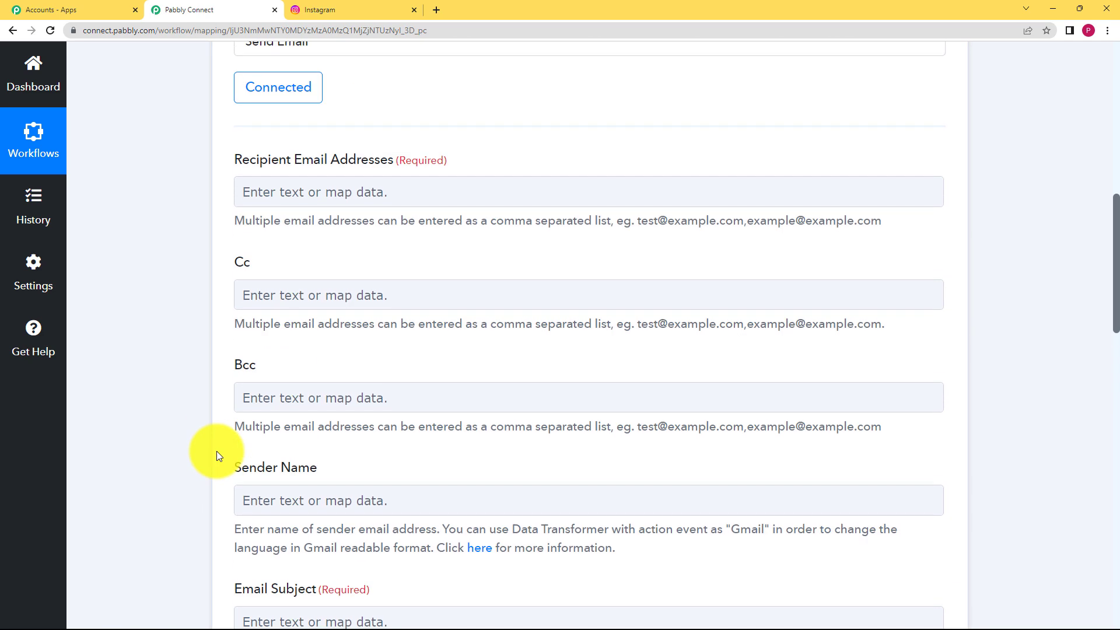
scroll(336, 221, "up", 3)
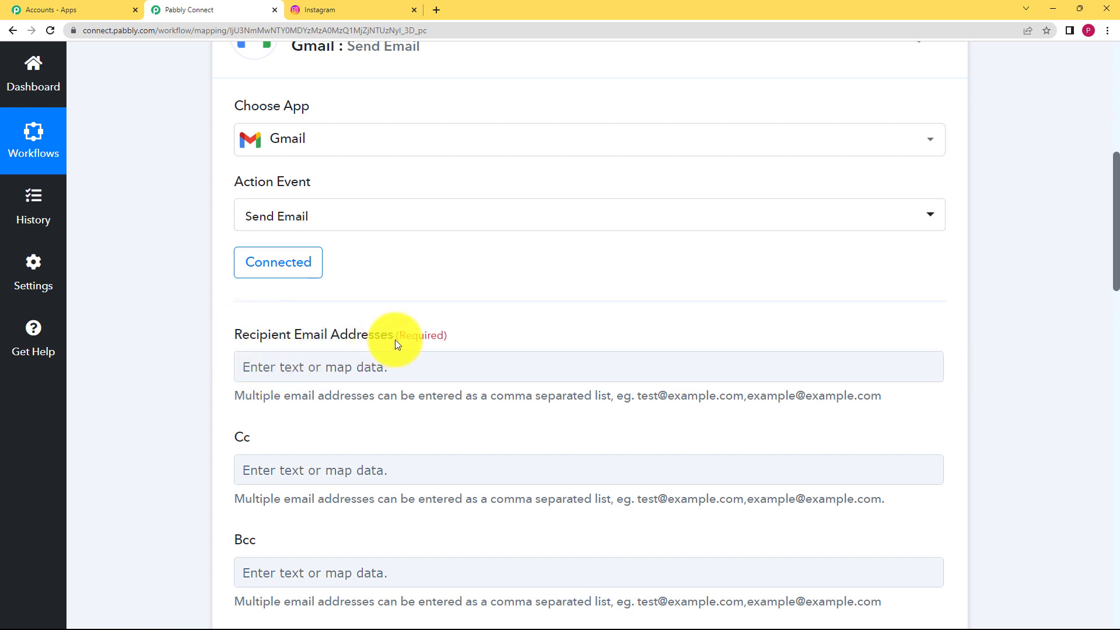
left_click(358, 368)
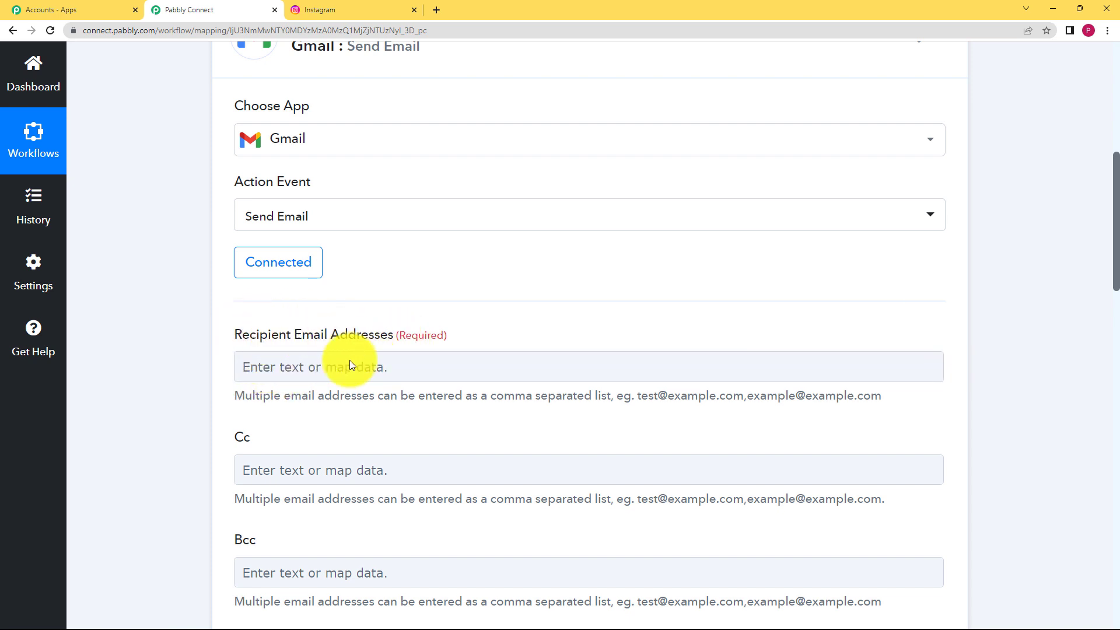
left_click(348, 368)
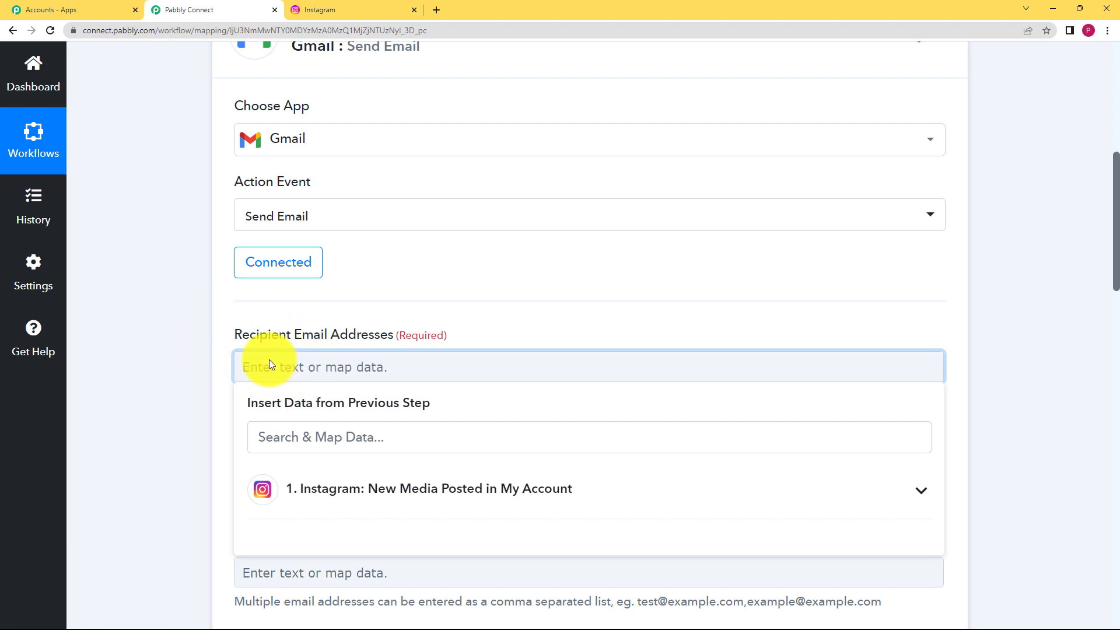
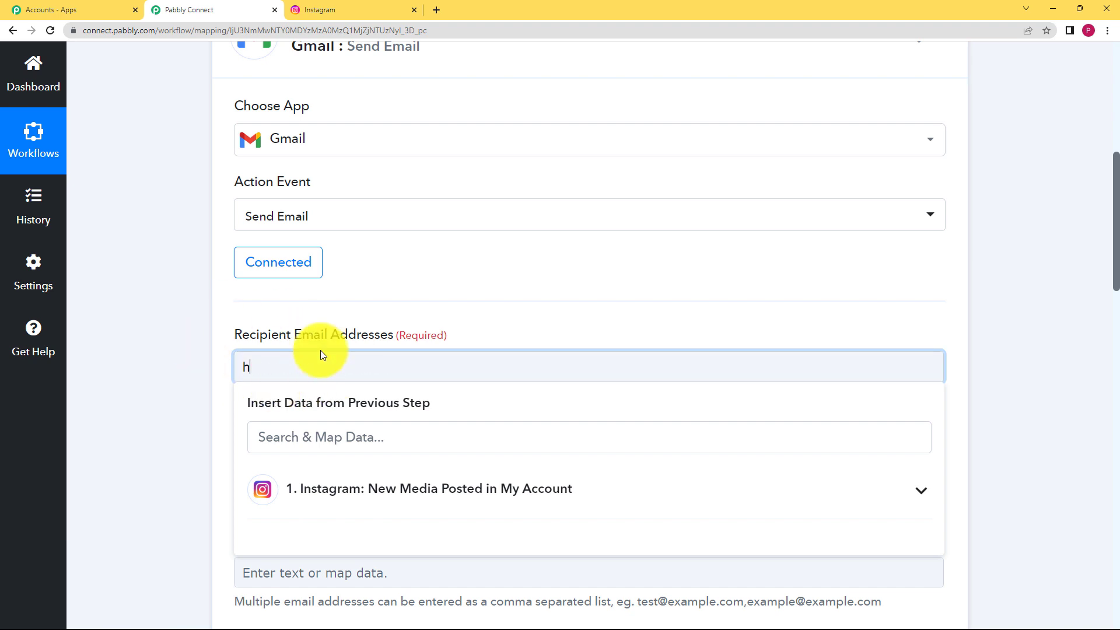
left_click(181, 389)
scroll(194, 386, "down", 2)
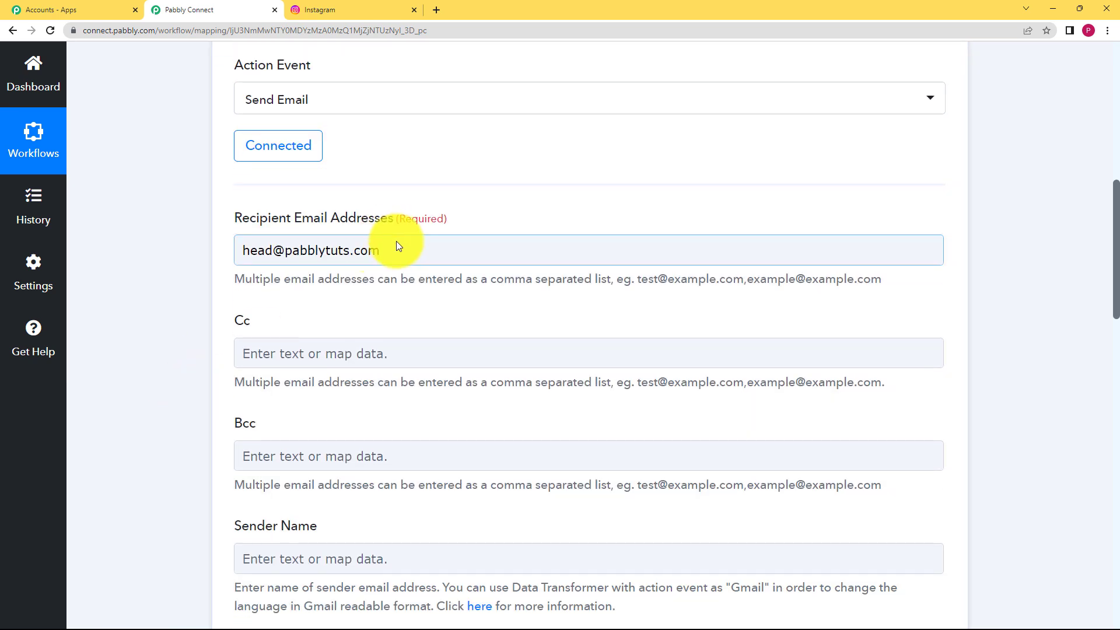
left_click(296, 258)
left_click(170, 309)
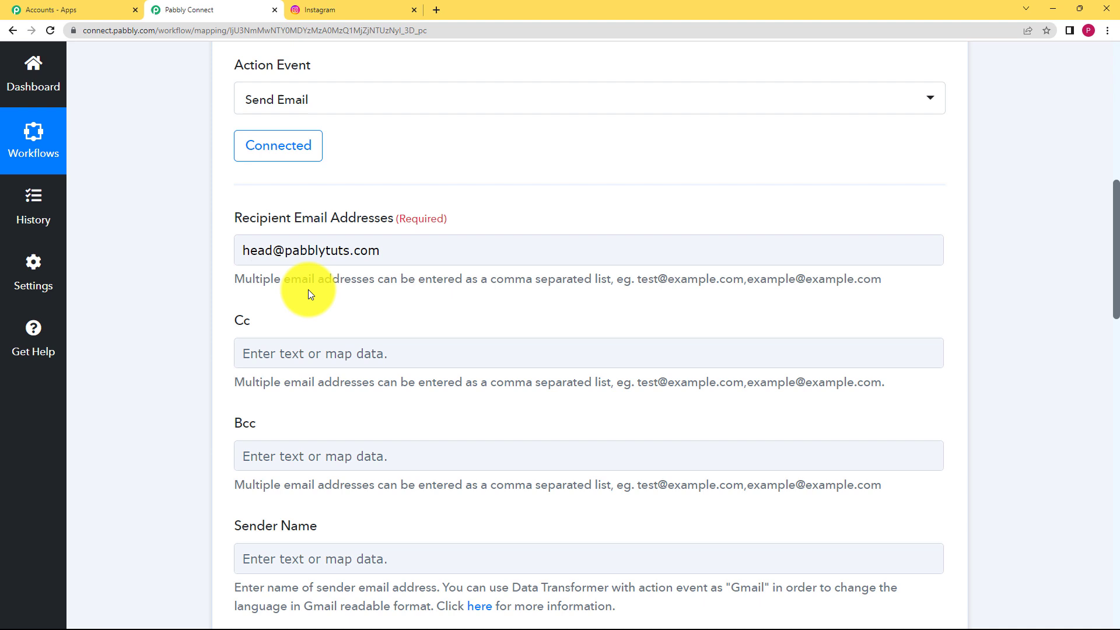
left_click(475, 251)
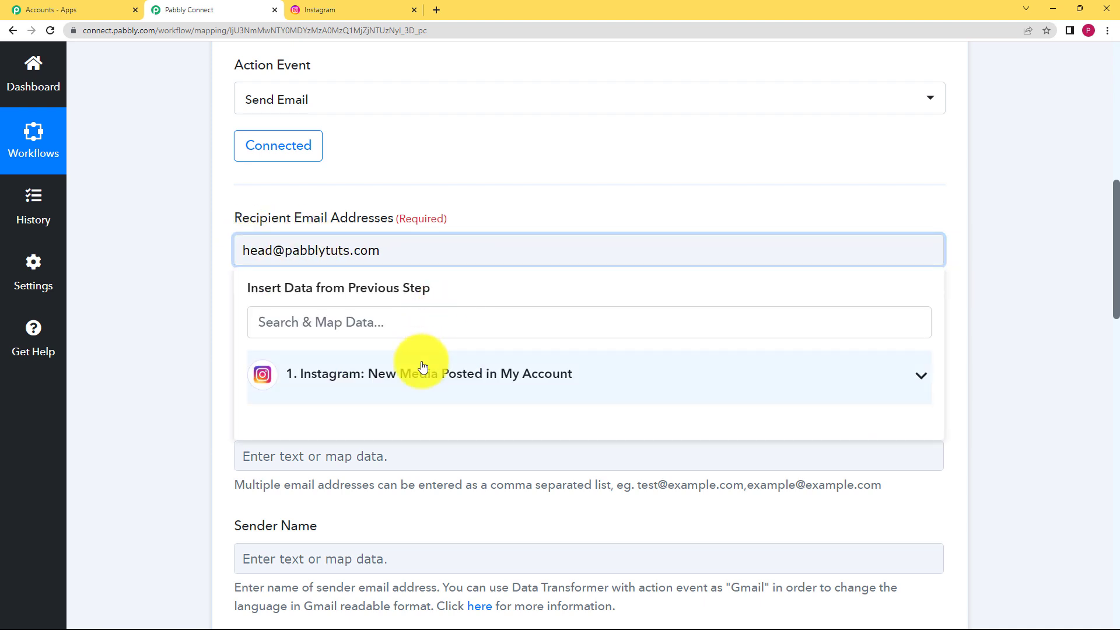
left_click(195, 317)
scroll(206, 315, "up", 10)
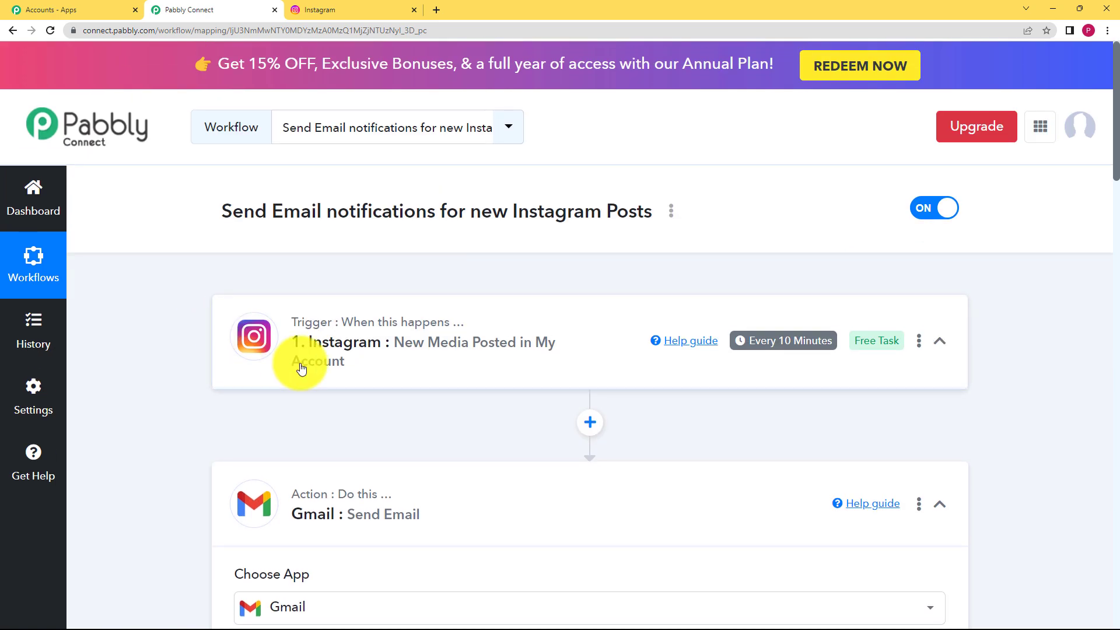
left_click(301, 369)
scroll(107, 380, "down", 8)
scroll(212, 400, "down", 3)
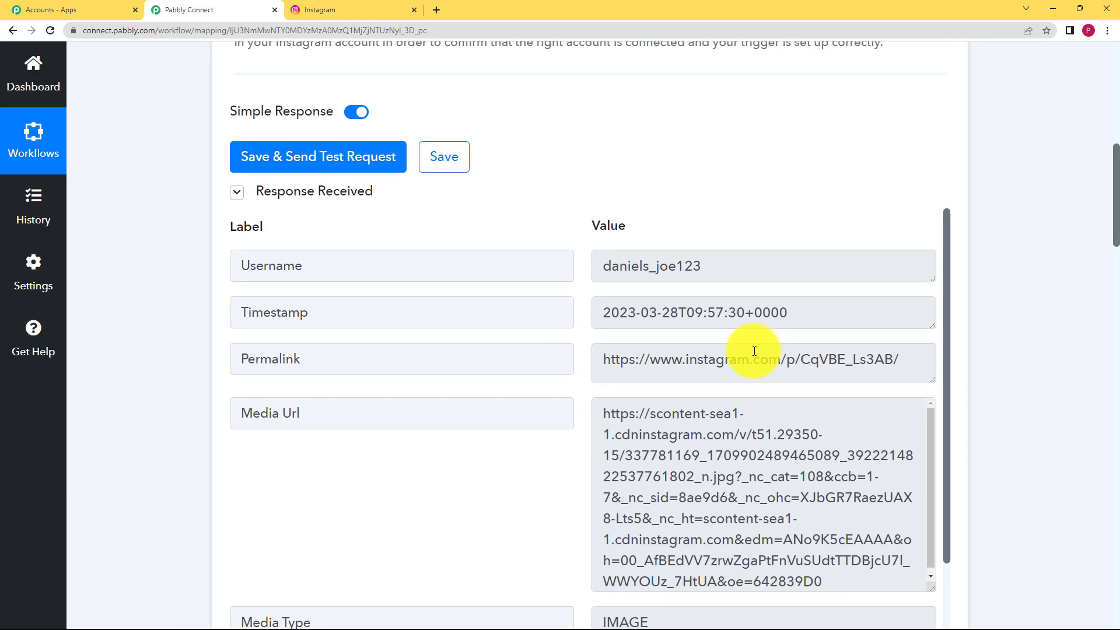
scroll(366, 437, "down", 2)
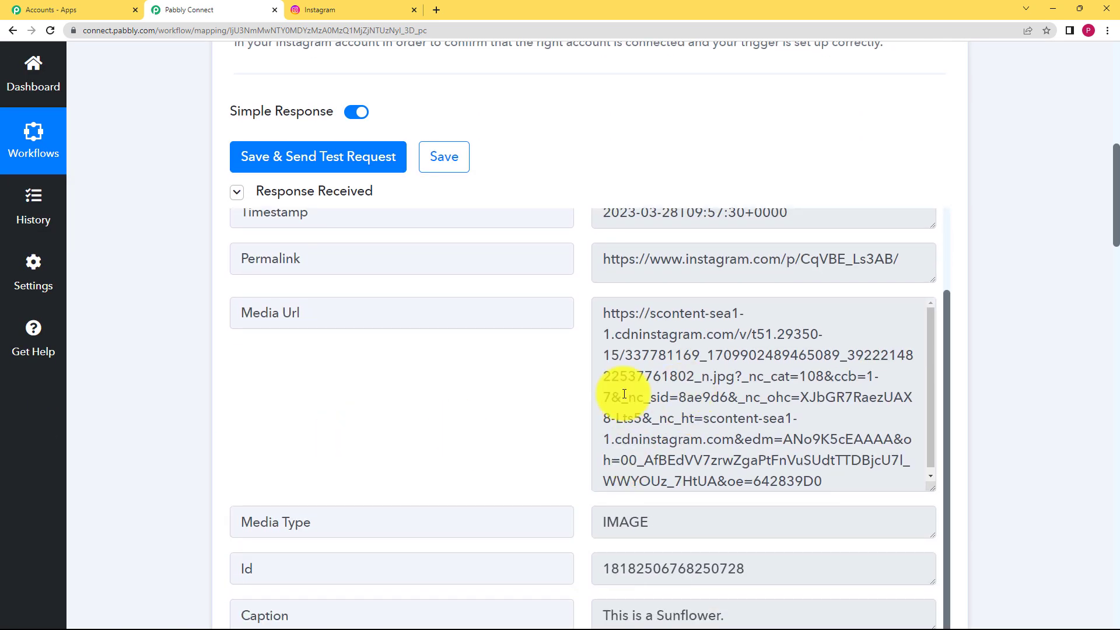
scroll(232, 250, "up", 2)
scroll(187, 255, "up", 8)
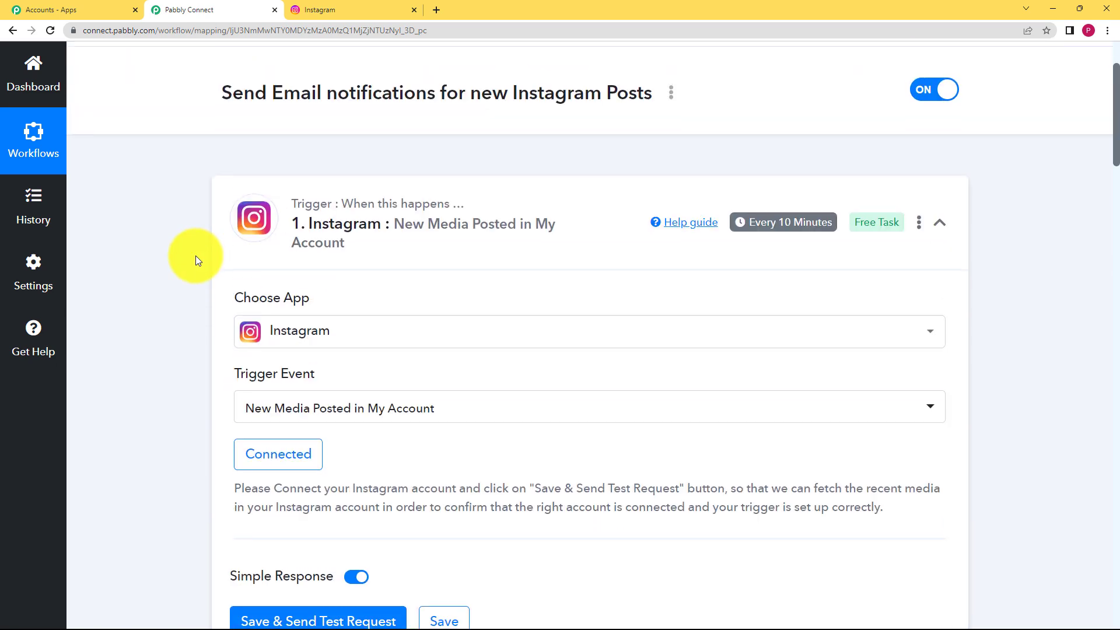
left_click(393, 198)
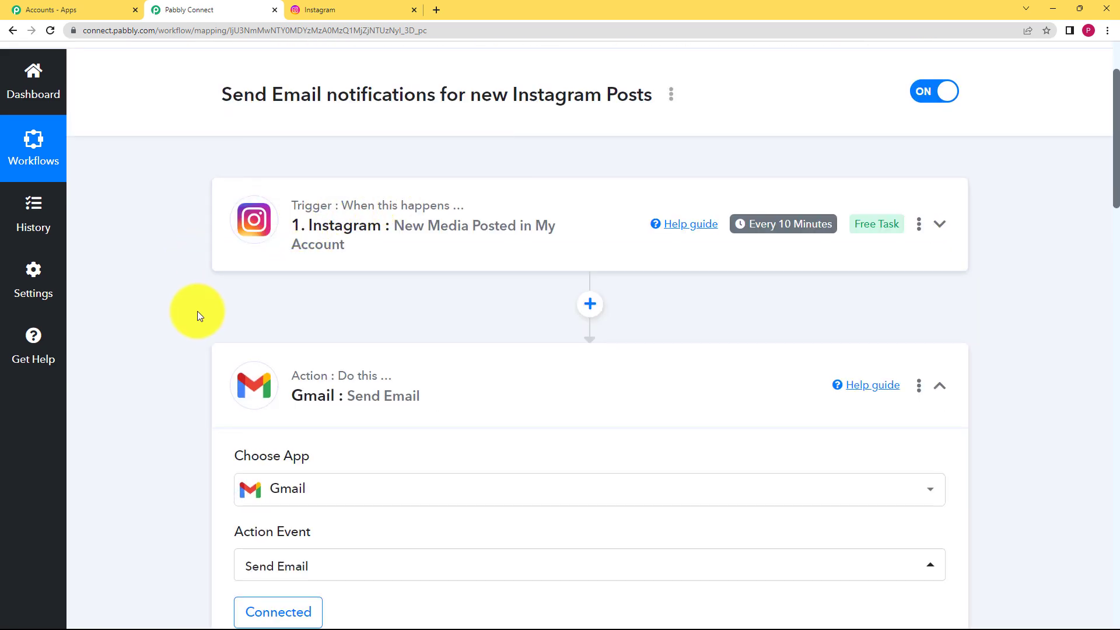
scroll(197, 310, "down", 3)
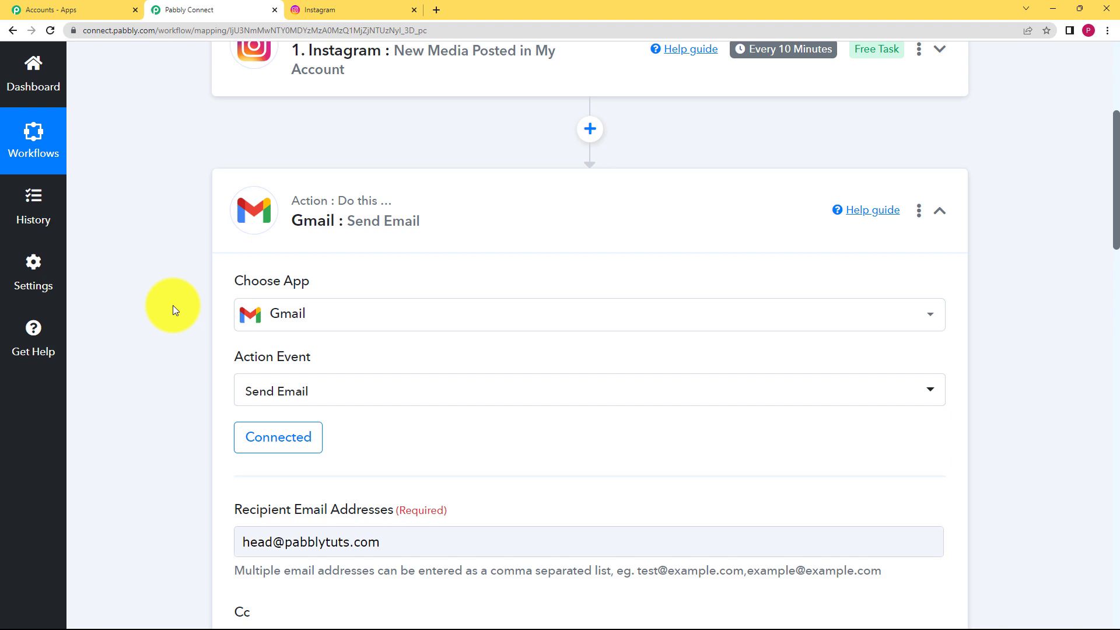
scroll(173, 306, "down", 3)
left_click_drag(425, 361, 211, 370)
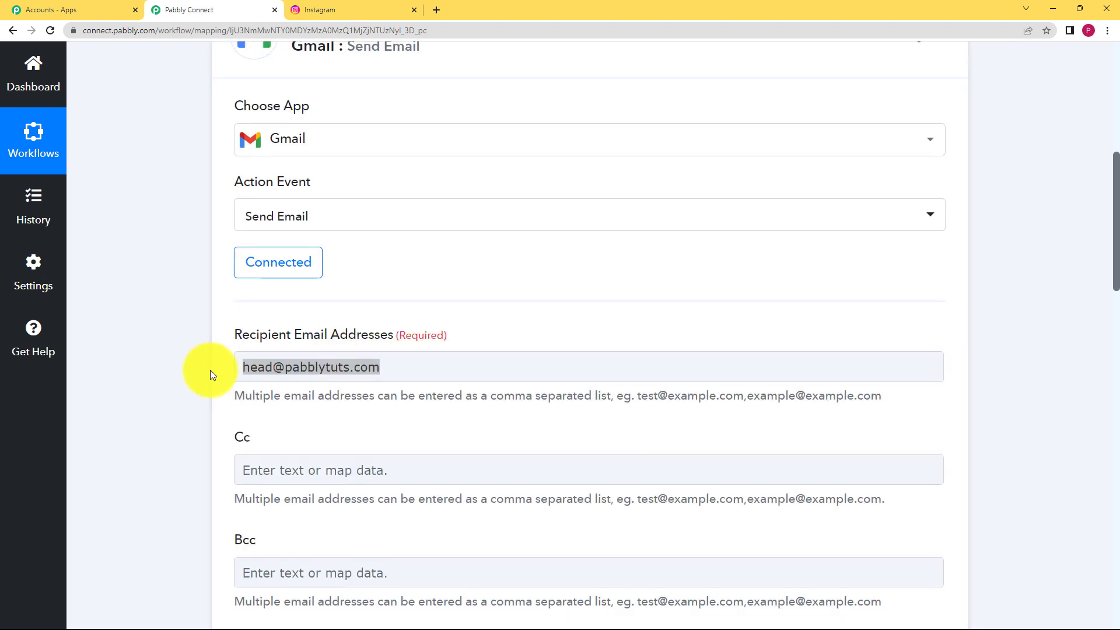
left_click(412, 369)
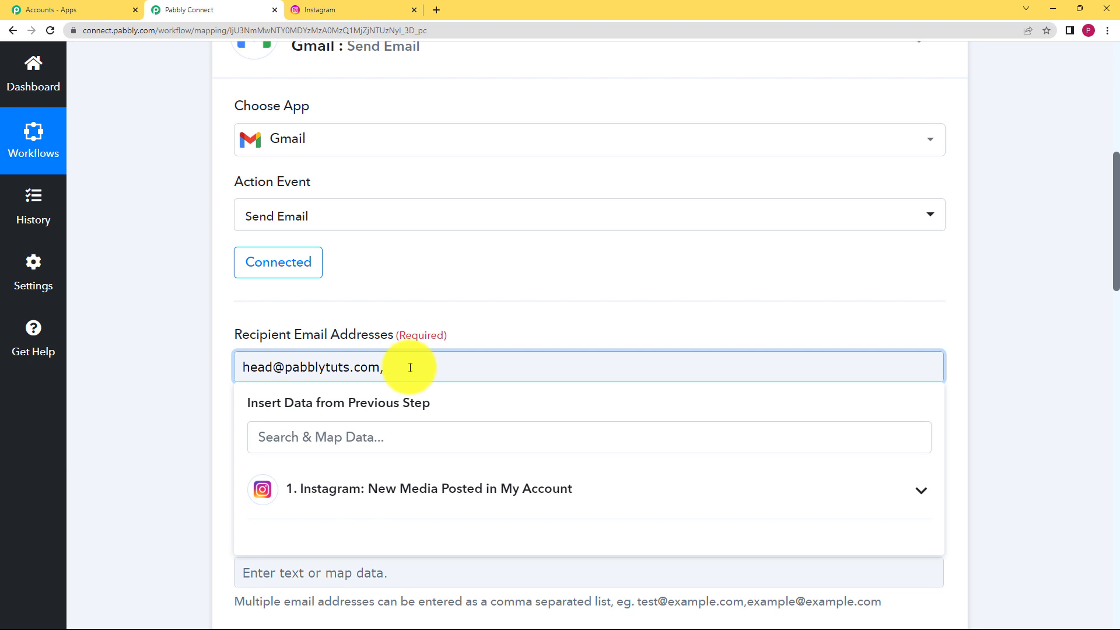
left_click(156, 375)
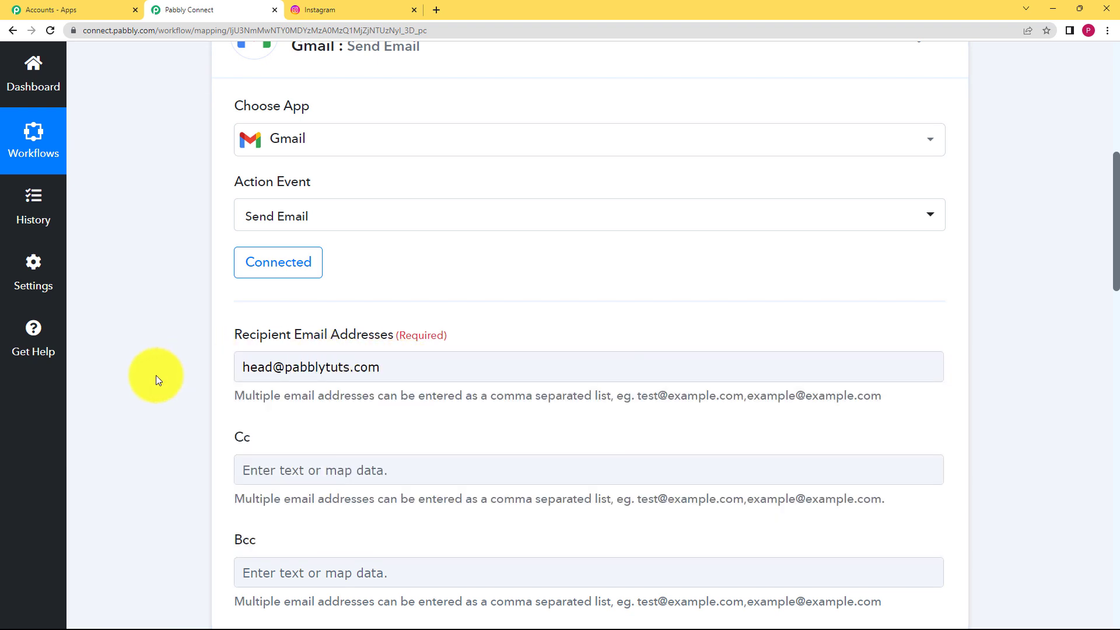
scroll(156, 376, "down", 3)
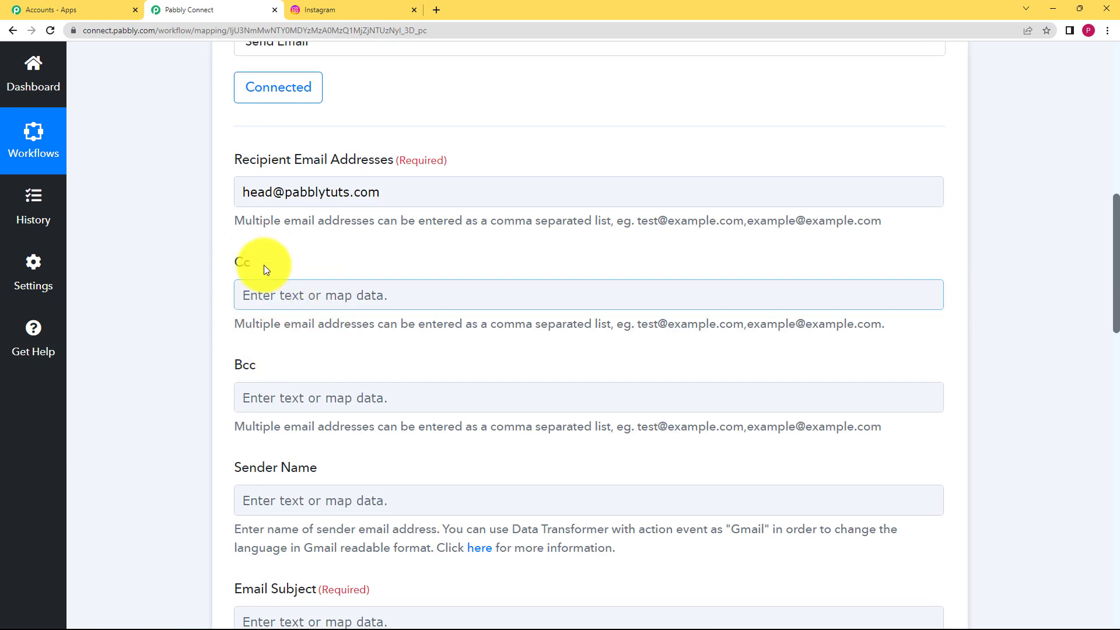
Step: Set the Gmail Sender Name to 'Instagram Handle team'
scroll(167, 380, "down", 3)
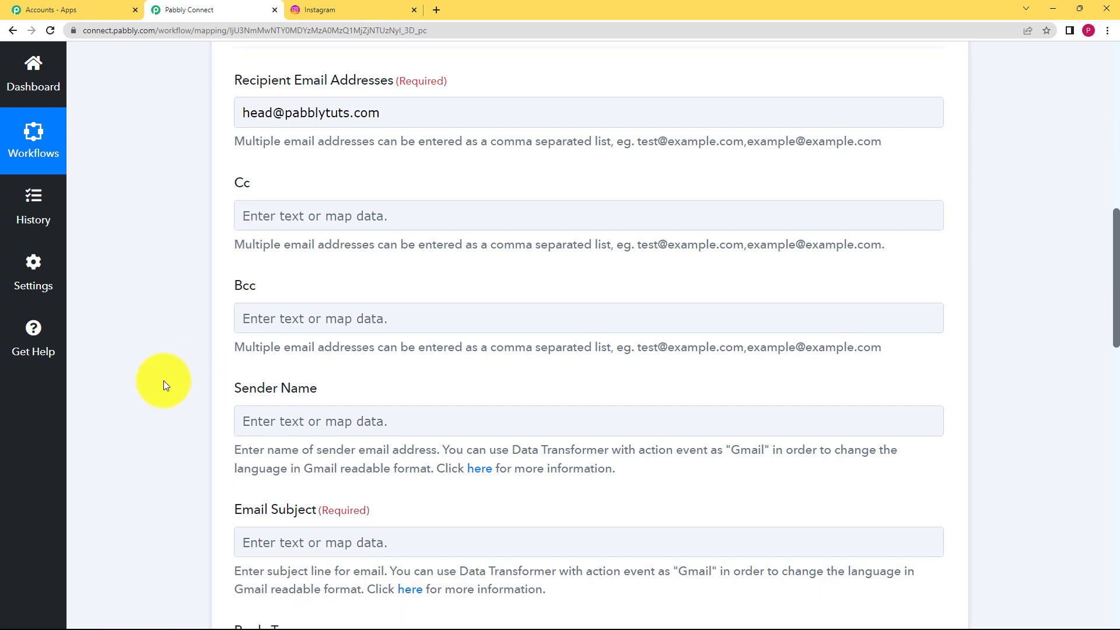
left_click(236, 337)
type("Instagram")
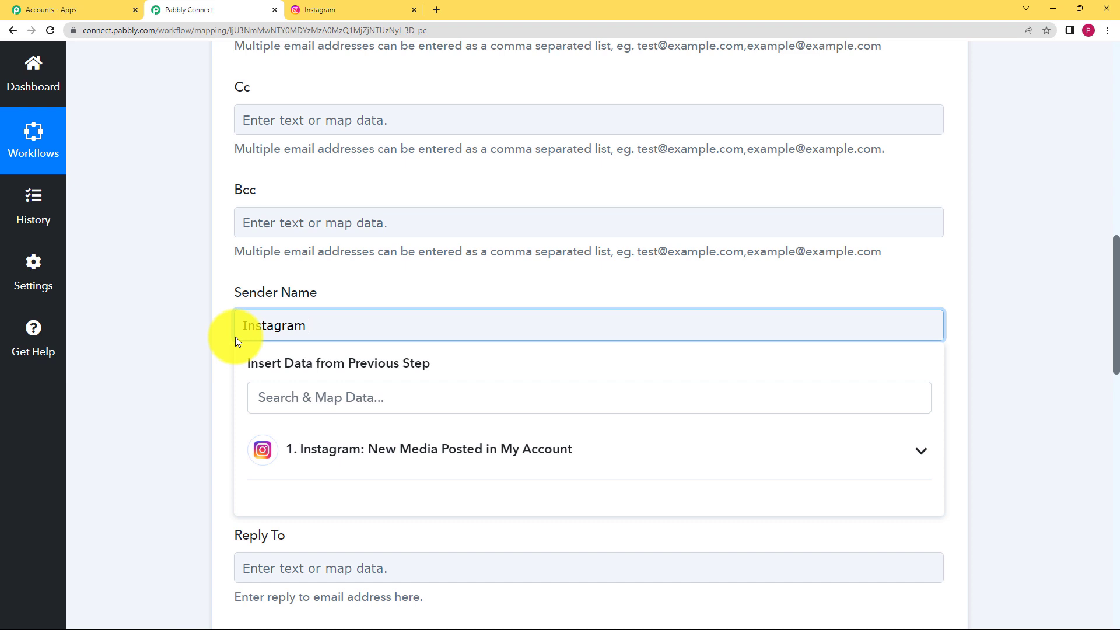
type(" Handle team")
key("Escape")
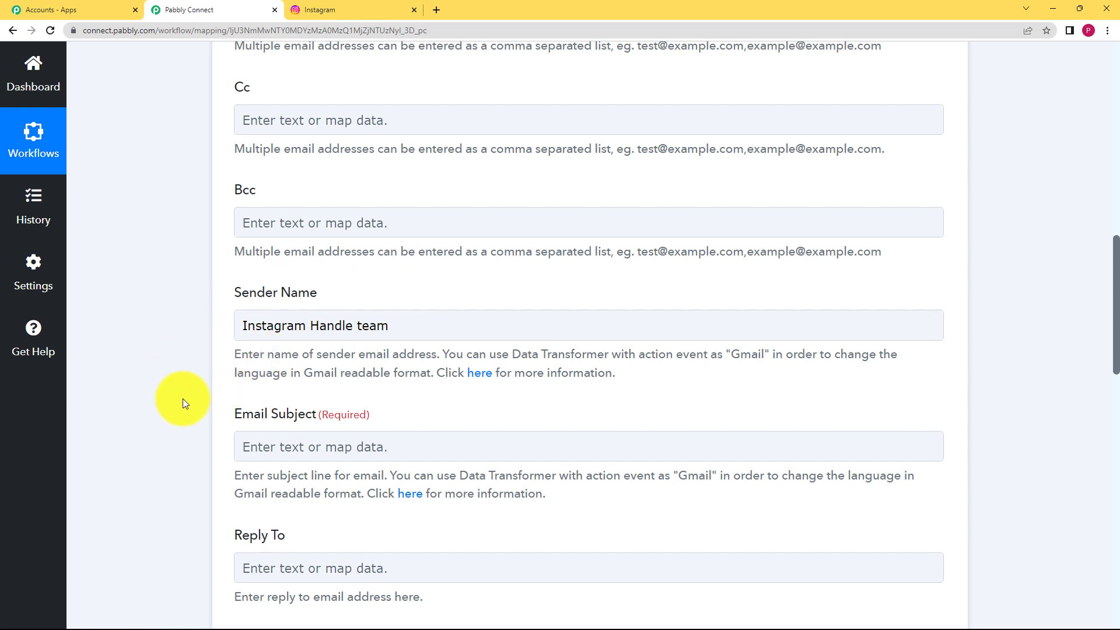
Step: Enter 'New post on Instagram' as the Email Subject
scroll(204, 399, "down", 2)
left_click(278, 331)
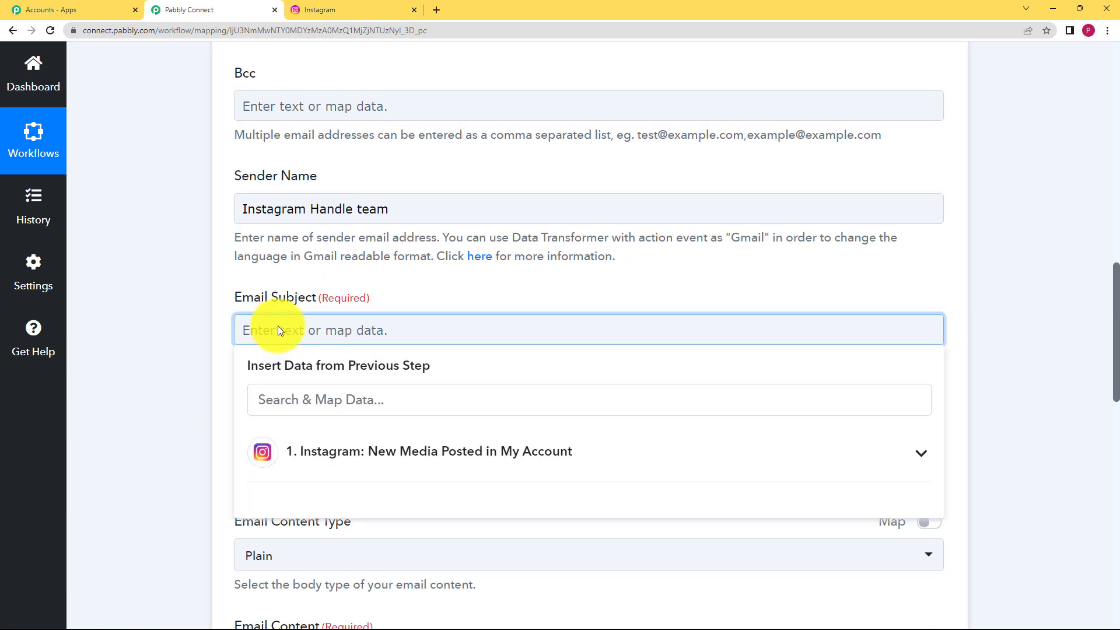
type("New post on ")
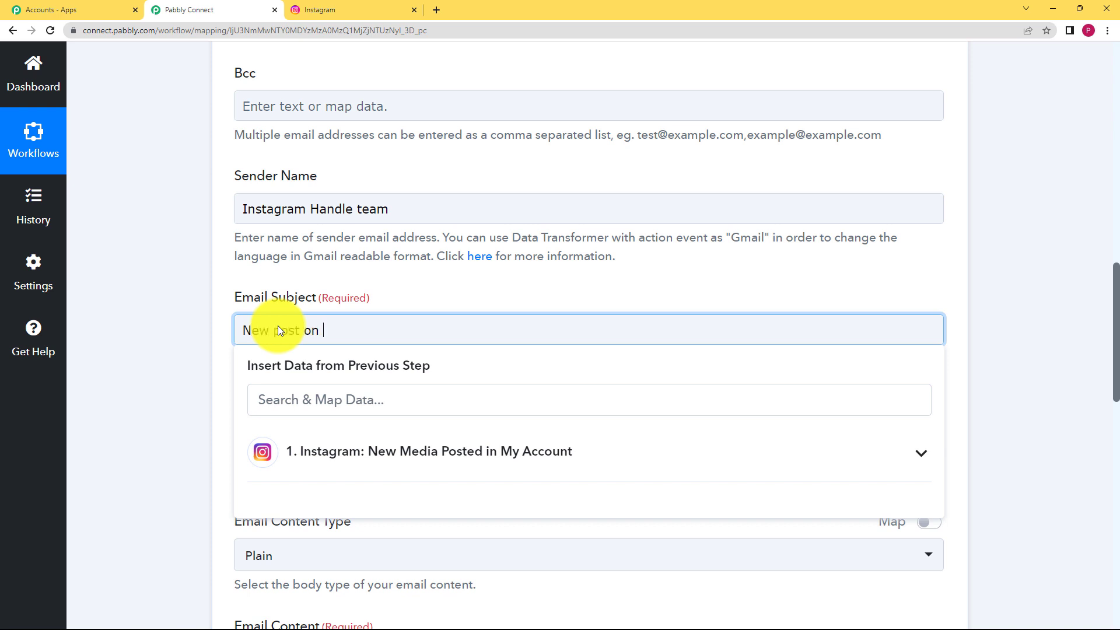
type("Indtagram")
left_click(233, 344)
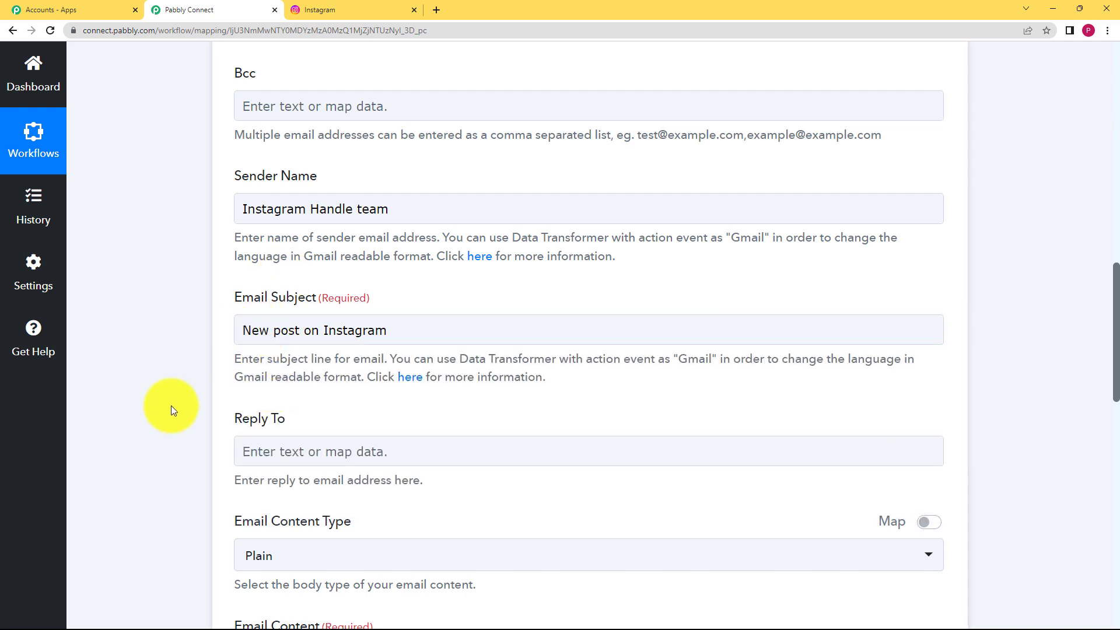
scroll(171, 409, "down", 3)
Step: Keep Plain content type and write 'Dear sir,' plus the new Instagram post notification line
left_click(263, 385)
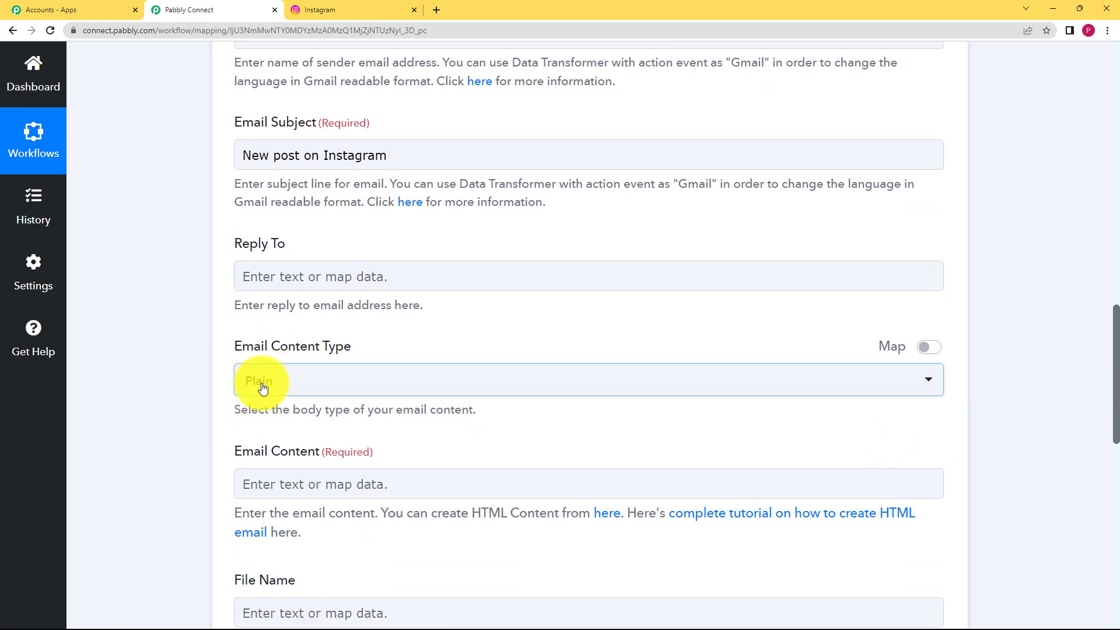
left_click(270, 457)
scroll(167, 455, "down", 2)
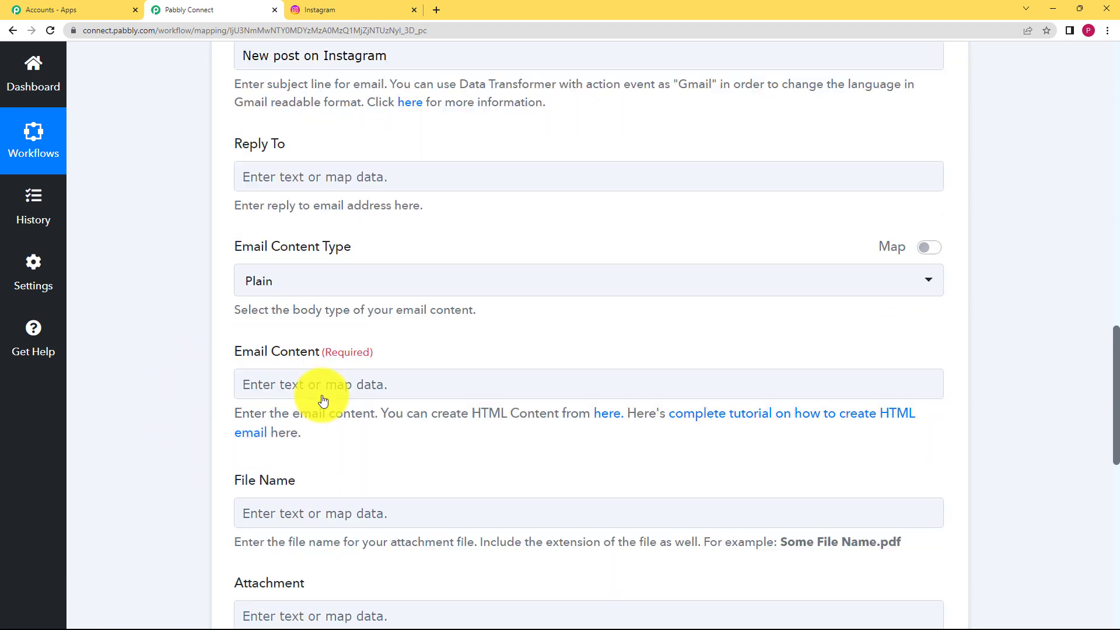
left_click(357, 373)
type("Dea")
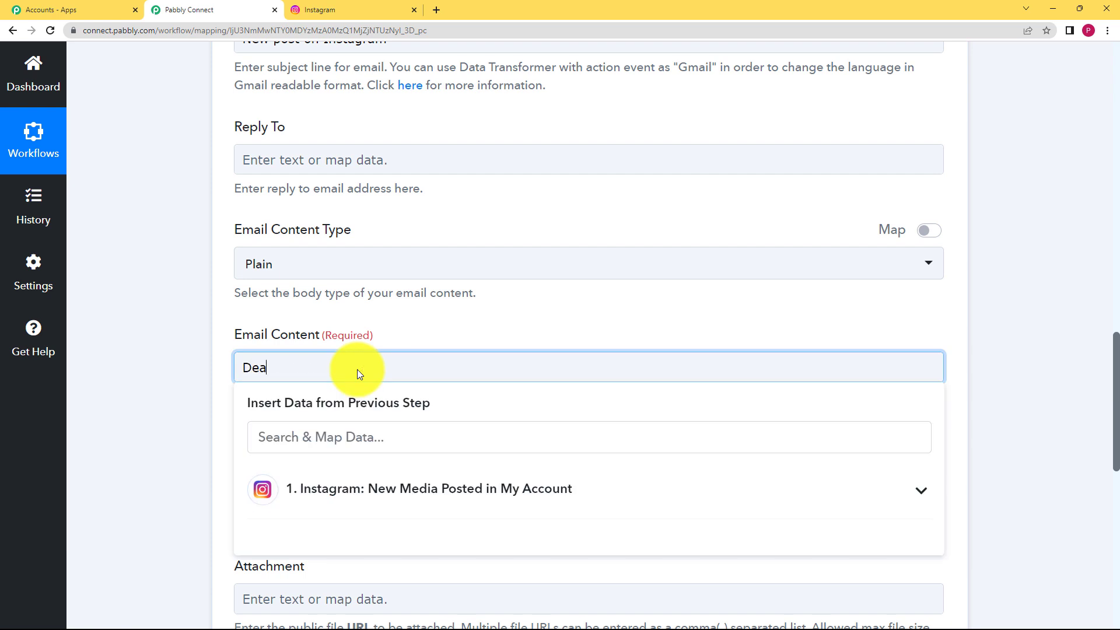
type("r sir,\\n")
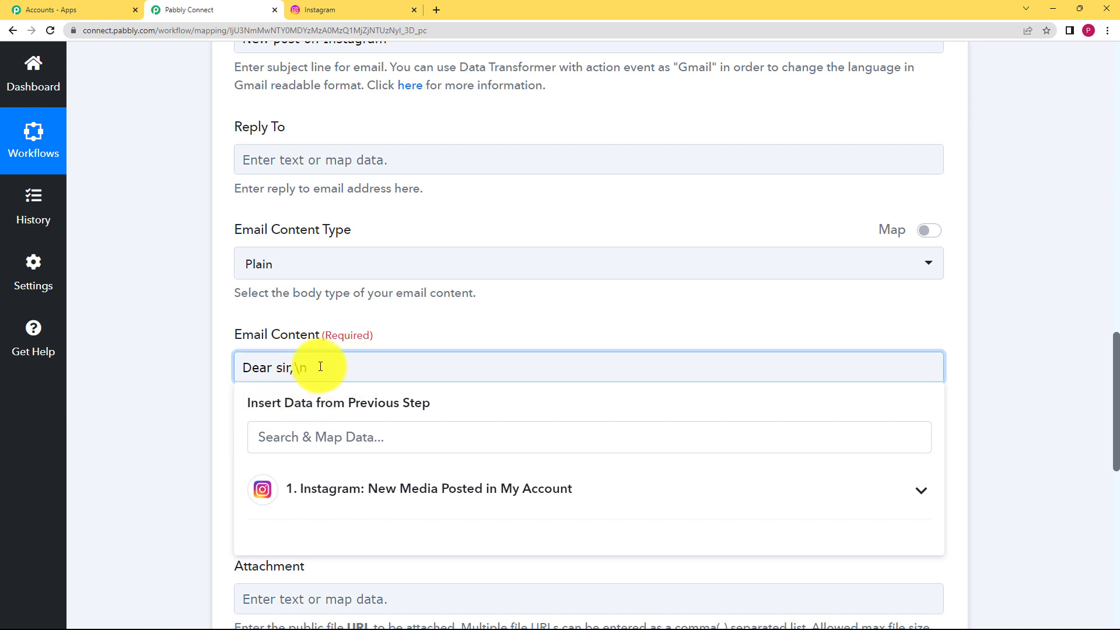
left_click(162, 433)
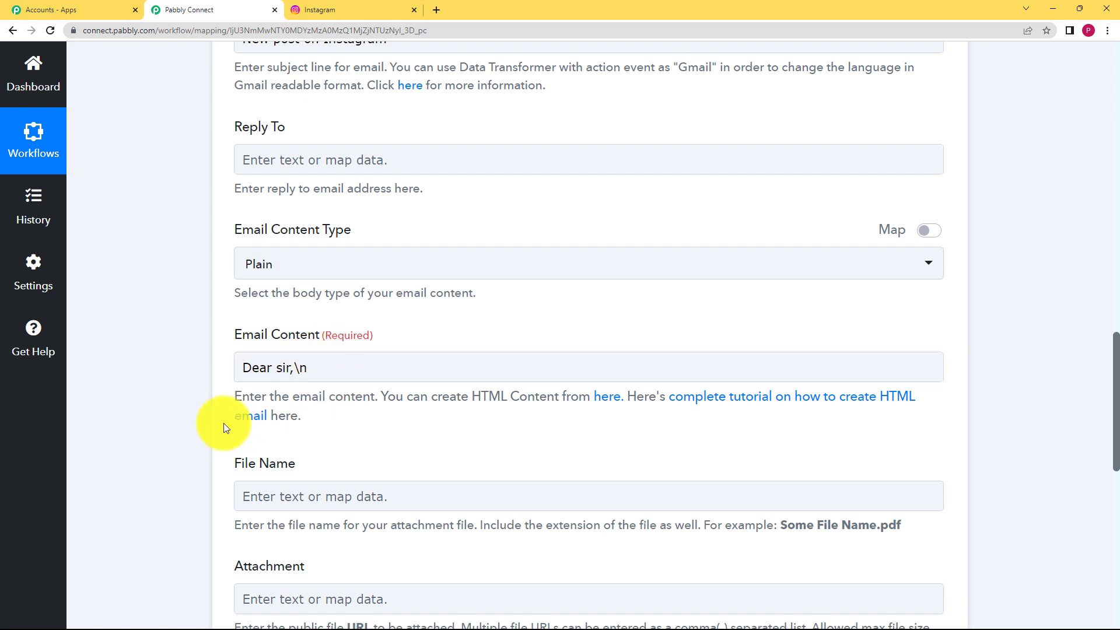
left_click(319, 374)
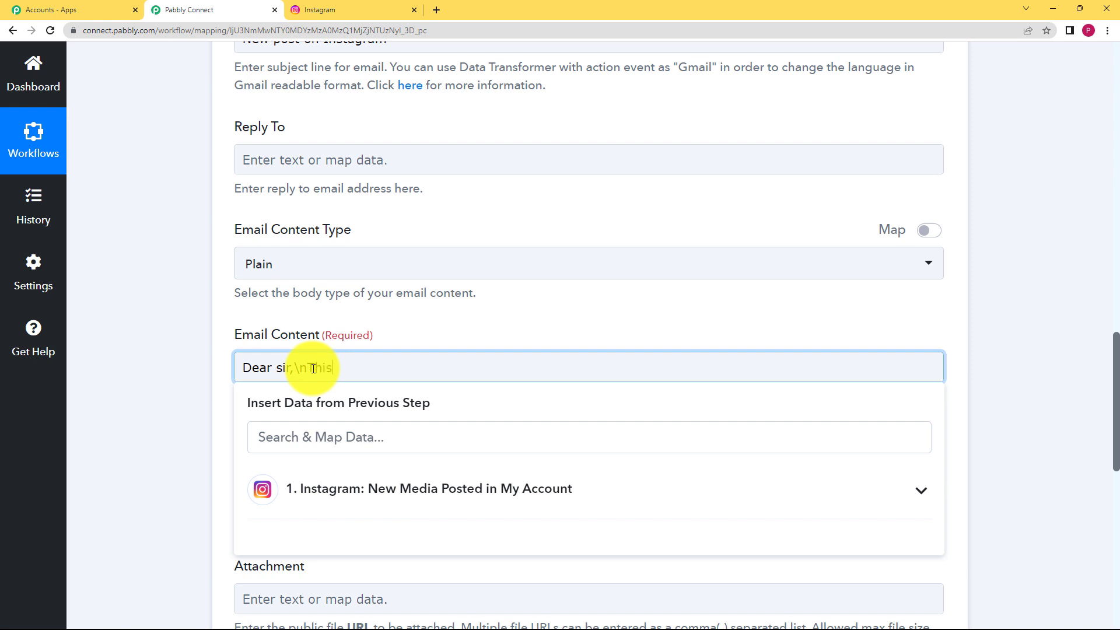
type("This is a notification mail ")
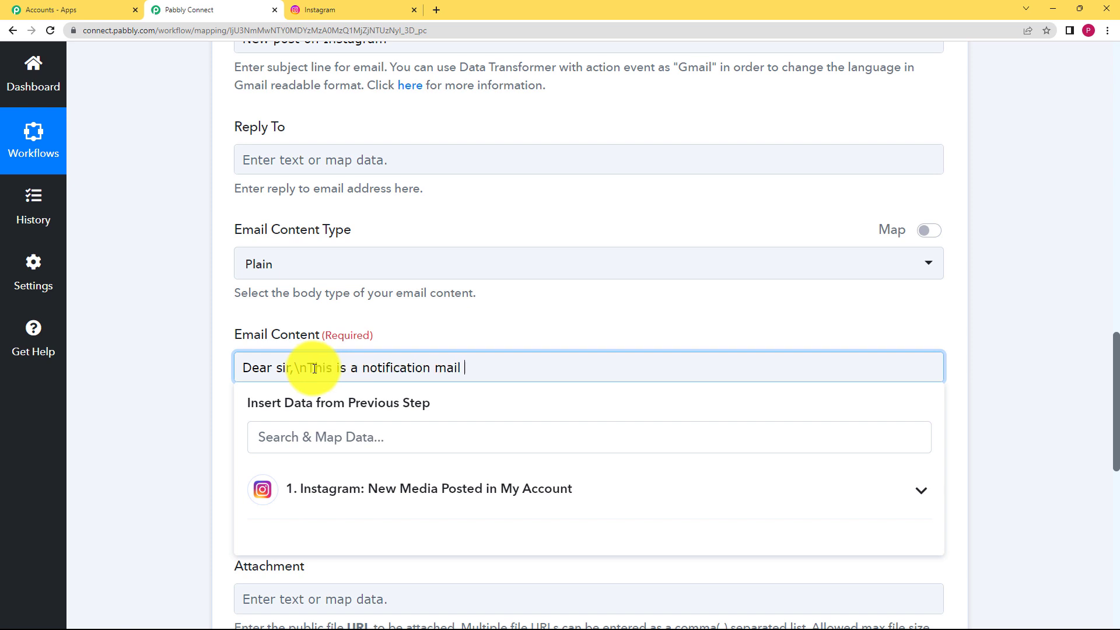
type("for the new post on instagram. p")
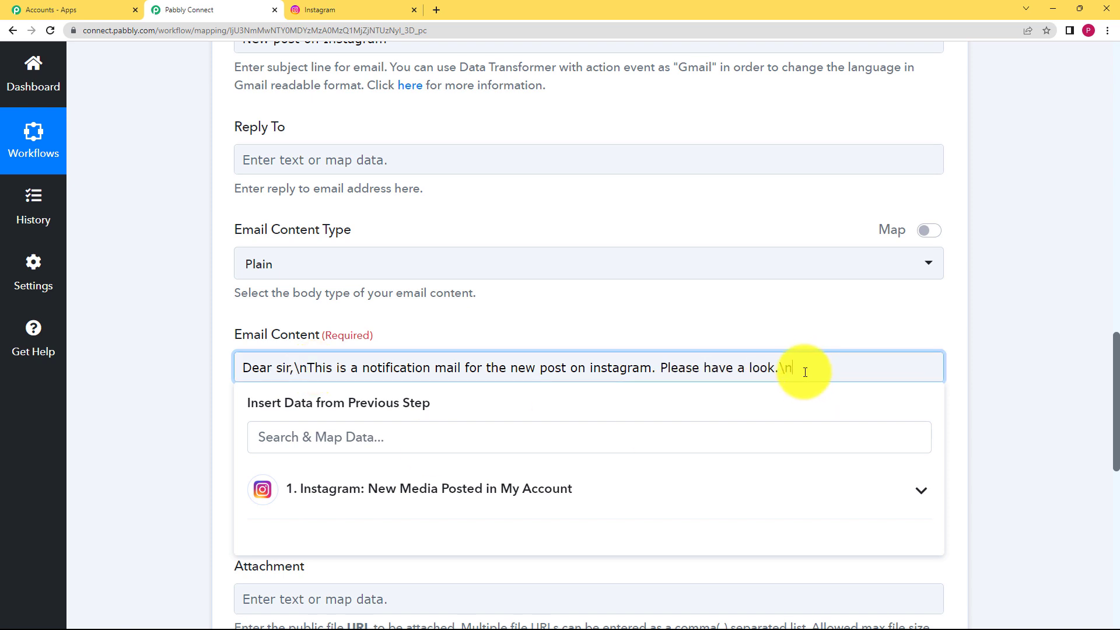
Step: Insert the Instagram post's Caption field into the email body
left_click(382, 484)
scroll(209, 443, "down", 3)
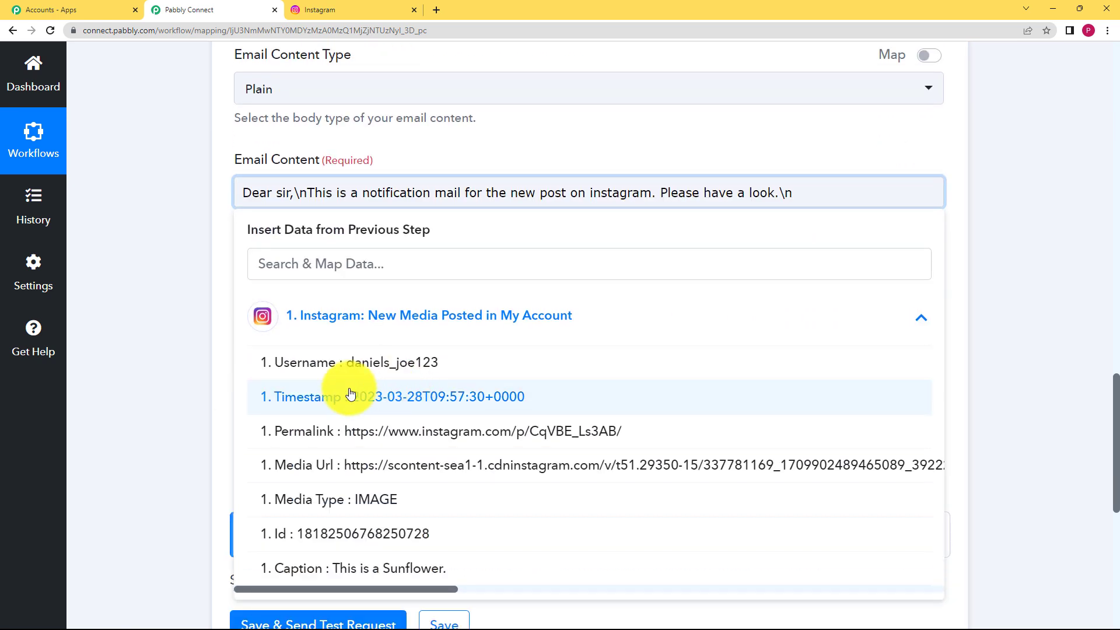
scroll(217, 442, "down", 3)
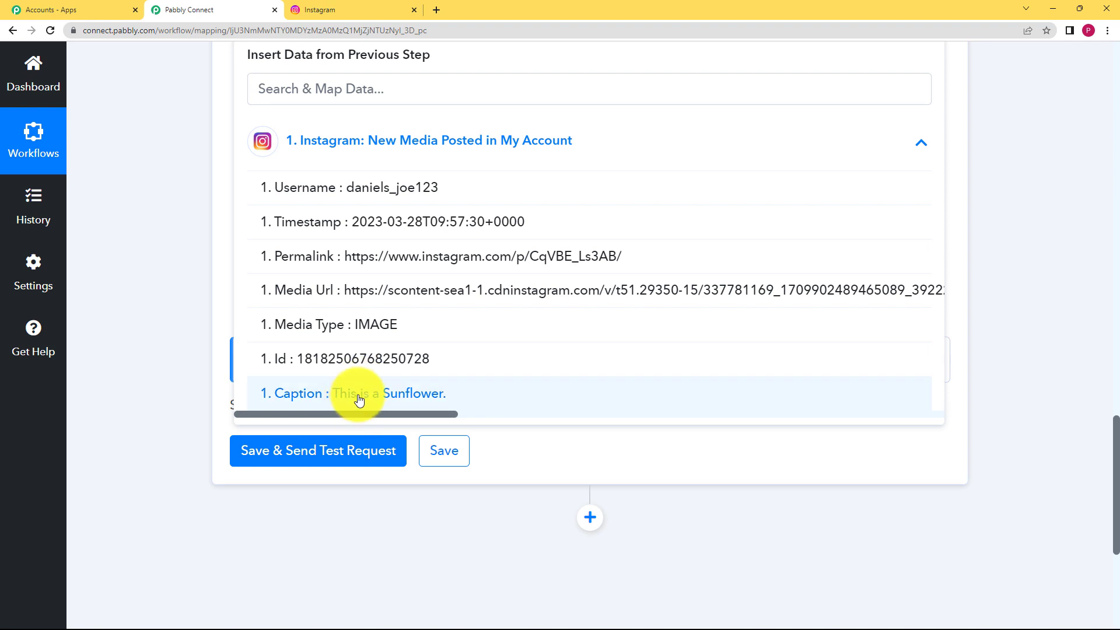
left_click(358, 397)
scroll(525, 154, "up", 3)
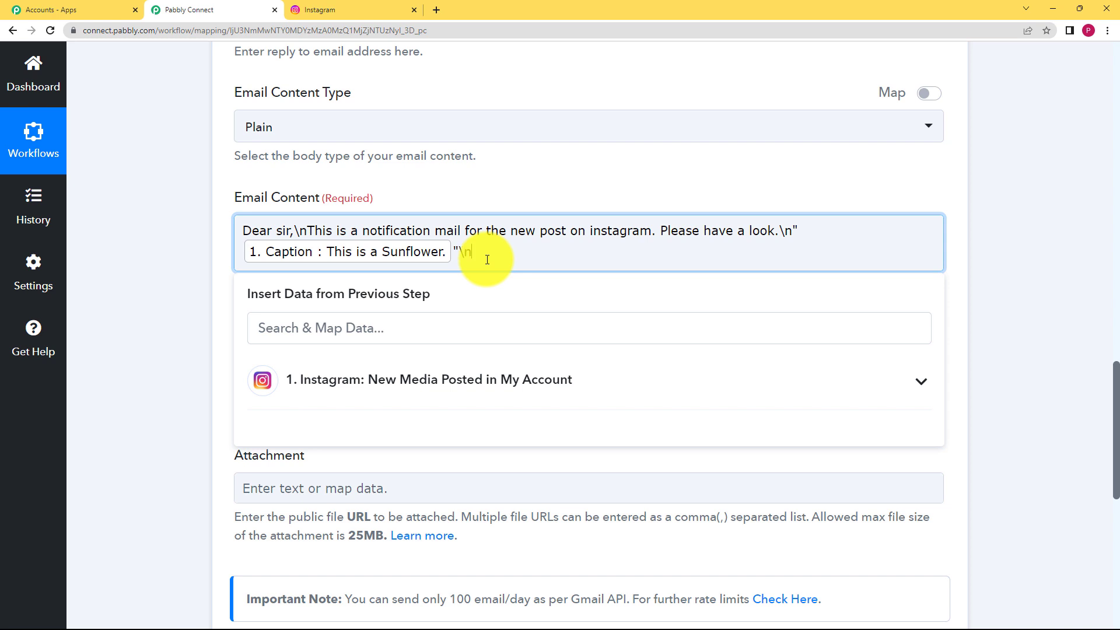
Step: Add the post's Media Url field and end the email with a 'Regards' sign-off
left_click(386, 380)
scroll(307, 366, "down", 3)
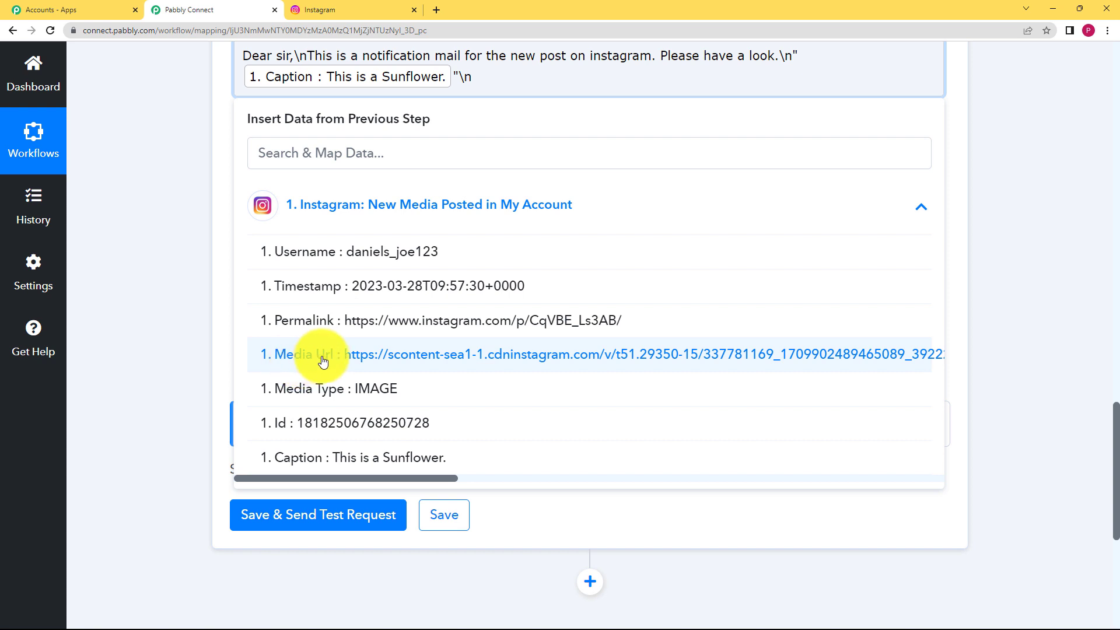
left_click(323, 354)
scroll(230, 351, "up", 2)
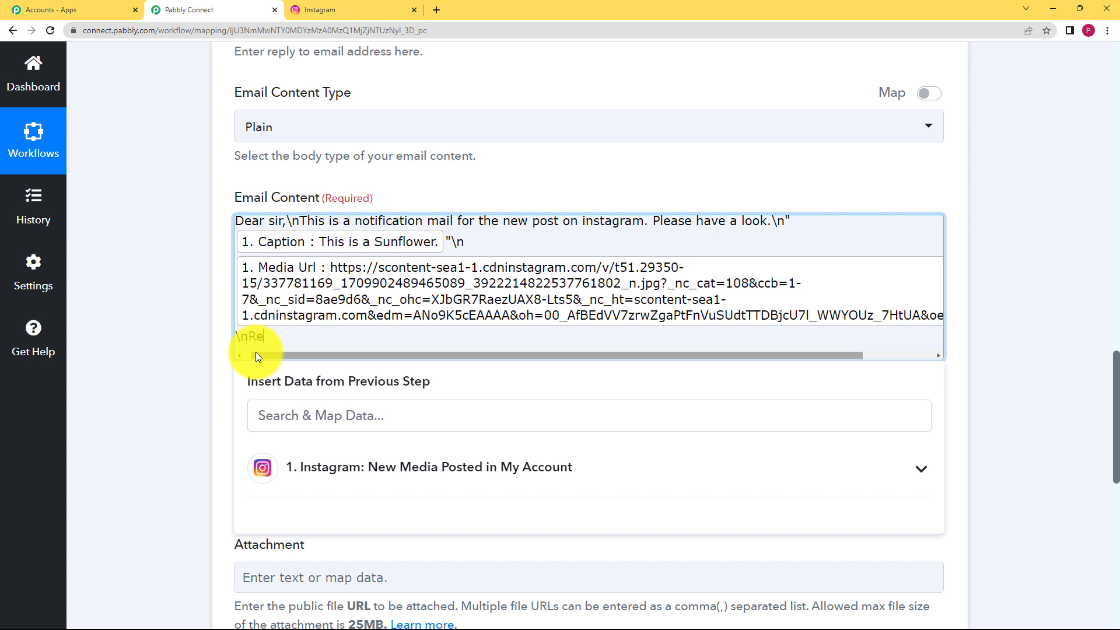
type("\\nRegards")
left_click(198, 389)
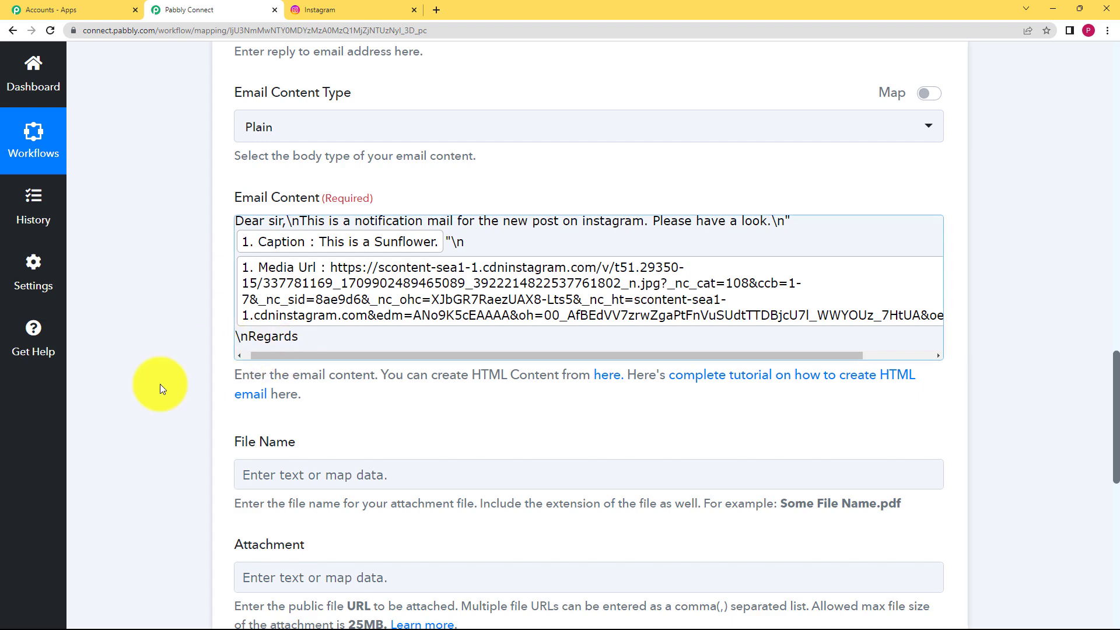
scroll(143, 430, "down", 2)
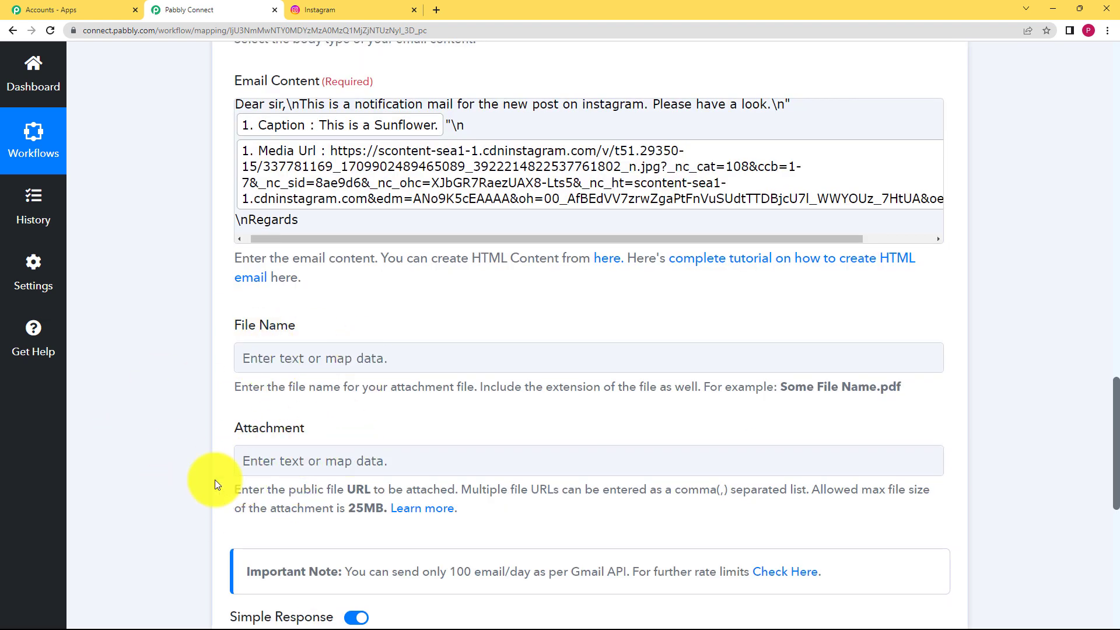
Step: Send a test email and confirm the response status is 'sent' with 1470 quota remaining
scroll(170, 499, "down", 4)
left_click(253, 442)
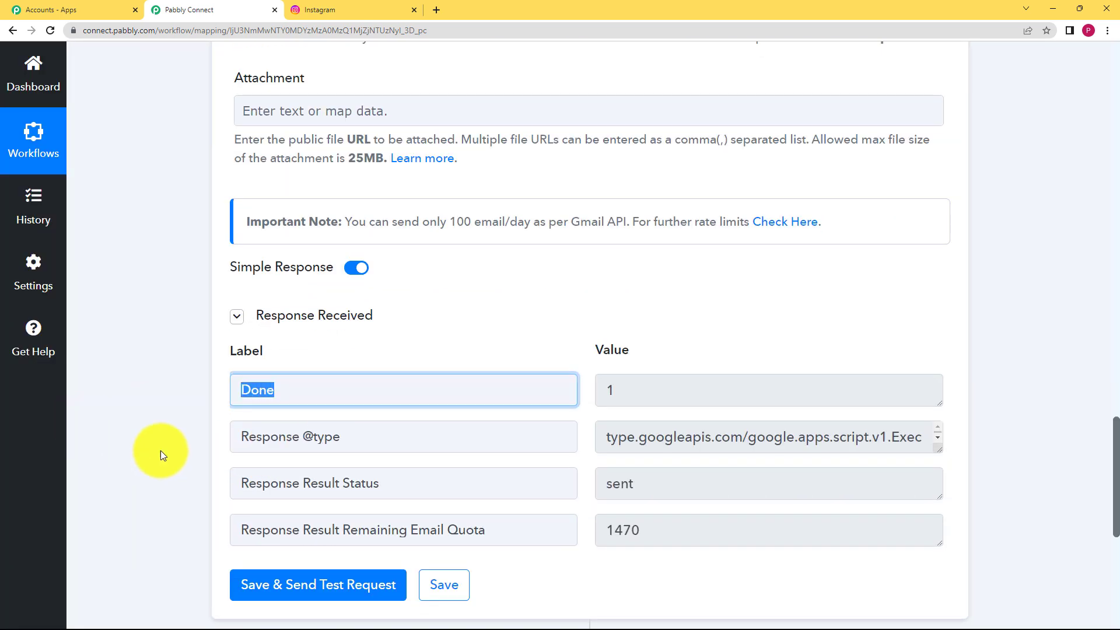
left_click_drag(386, 484, 286, 496)
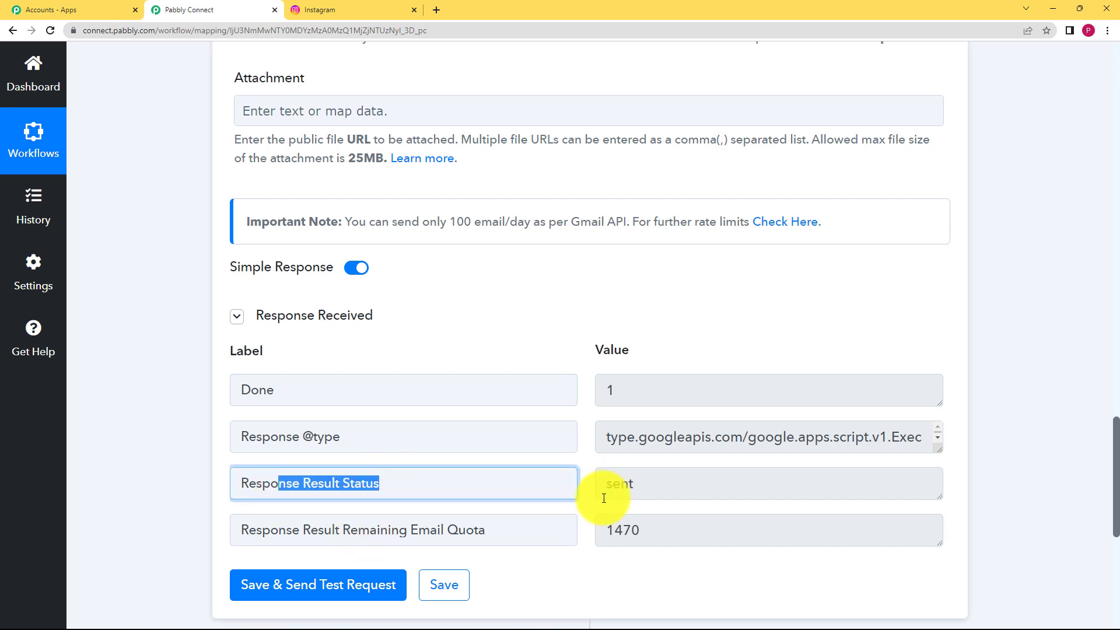
left_click(150, 519)
scroll(151, 520, "down", 3)
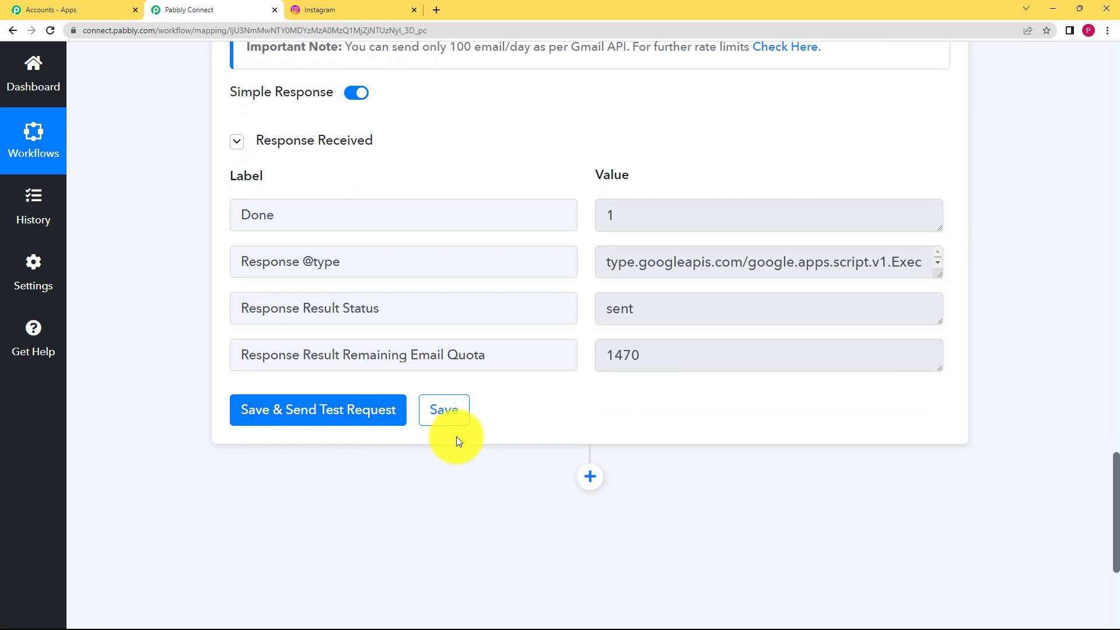
Step: Save the Gmail step's settings and dismiss the confirmation
left_click(454, 422)
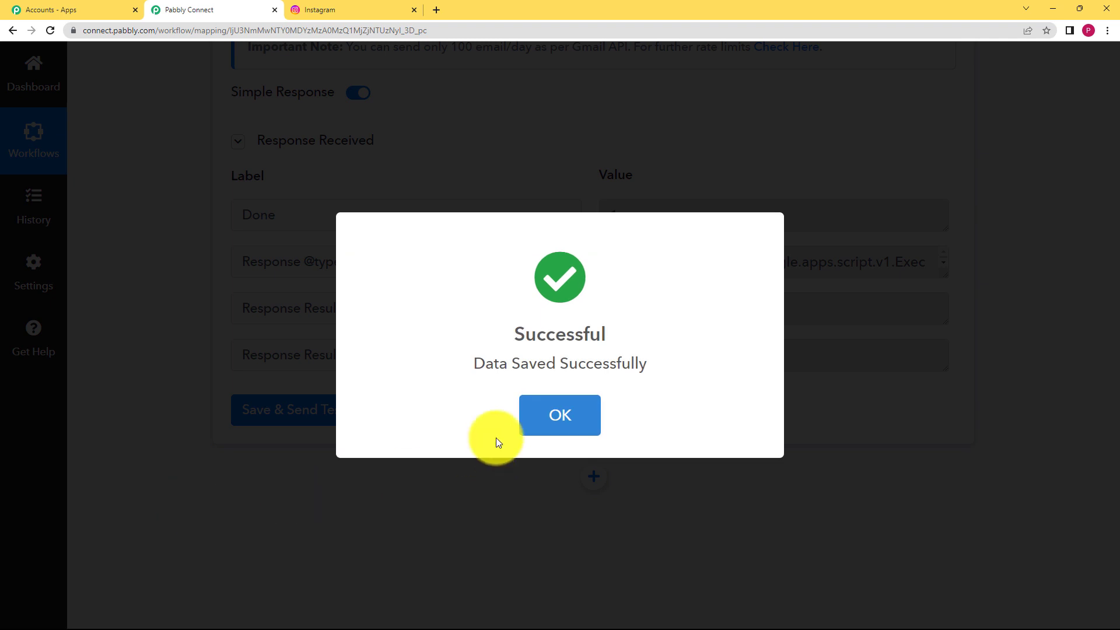
left_click(533, 419)
scroll(96, 453, "up", 6)
scroll(96, 453, "up", 15)
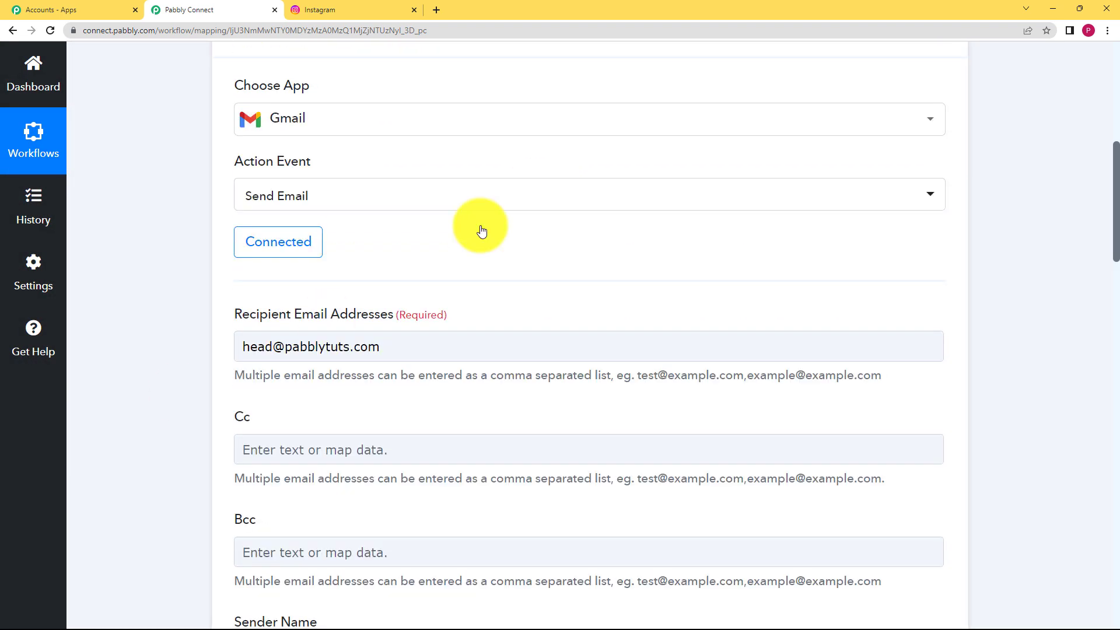
scroll(472, 250, "up", 4)
Step: Collapse the Gmail action card and open the 'New post on Instagram' email in Gmail
left_click(327, 257)
scroll(163, 303, "down", 2)
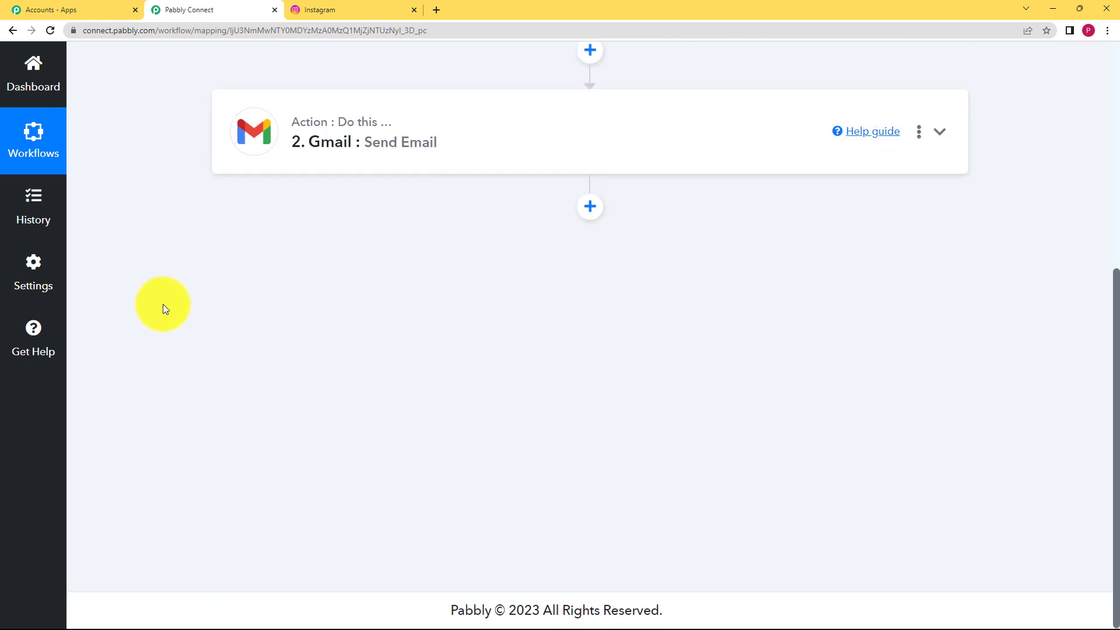
scroll(167, 310, "up", 6)
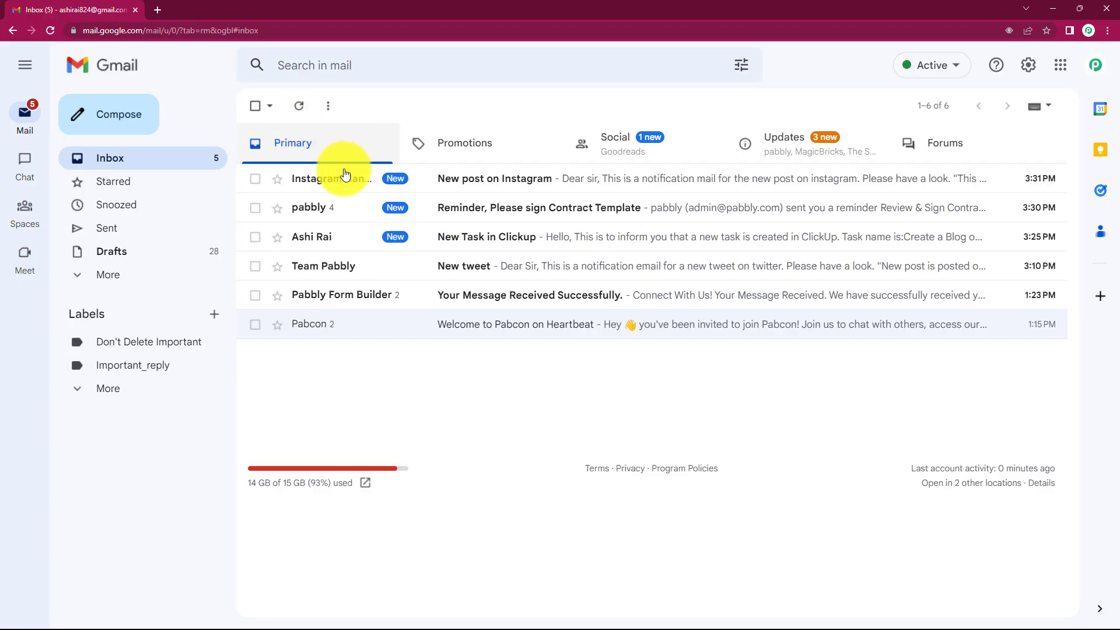
left_click(405, 188)
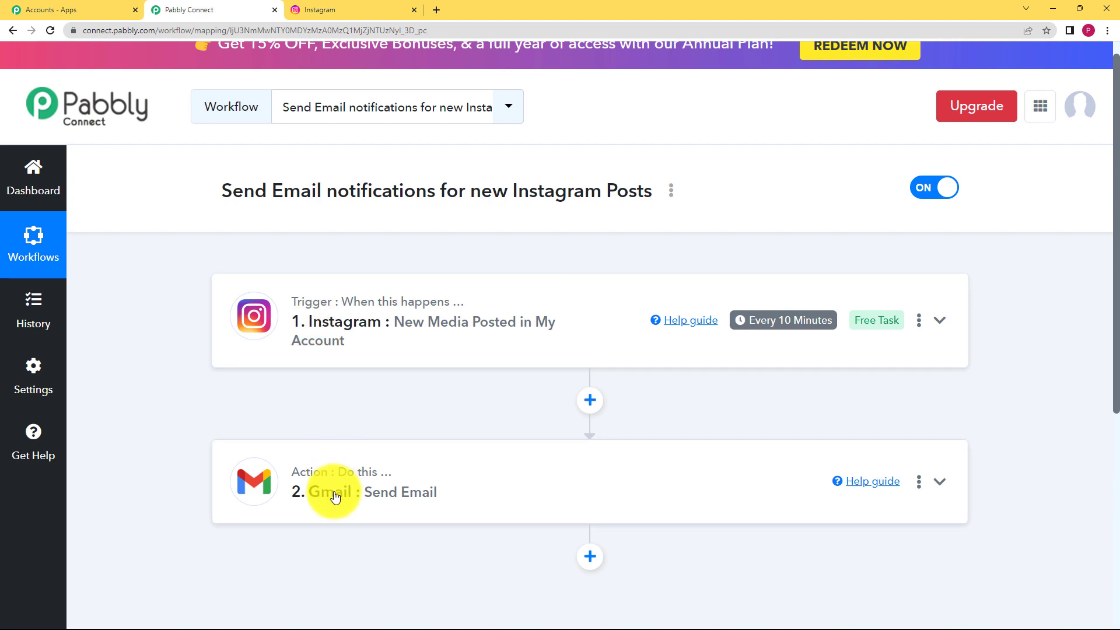
Step: Expand the Instagram trigger card and review its settings
left_click(430, 345)
scroll(196, 408, "down", 5)
scroll(196, 413, "down", 3)
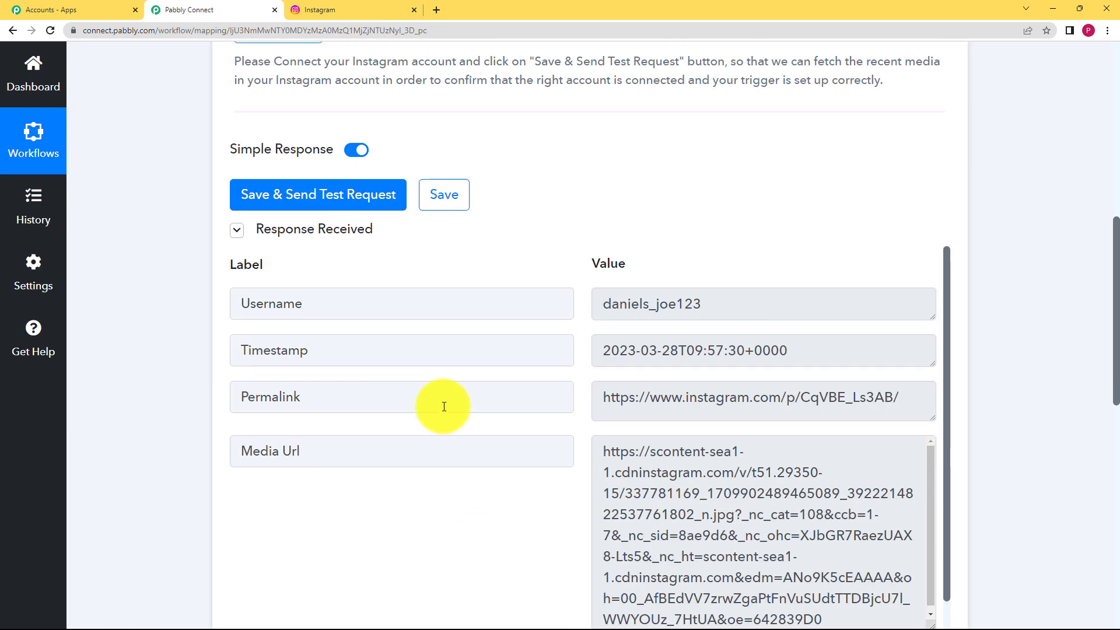
scroll(446, 391, "up", 10)
scroll(170, 453, "down", 4)
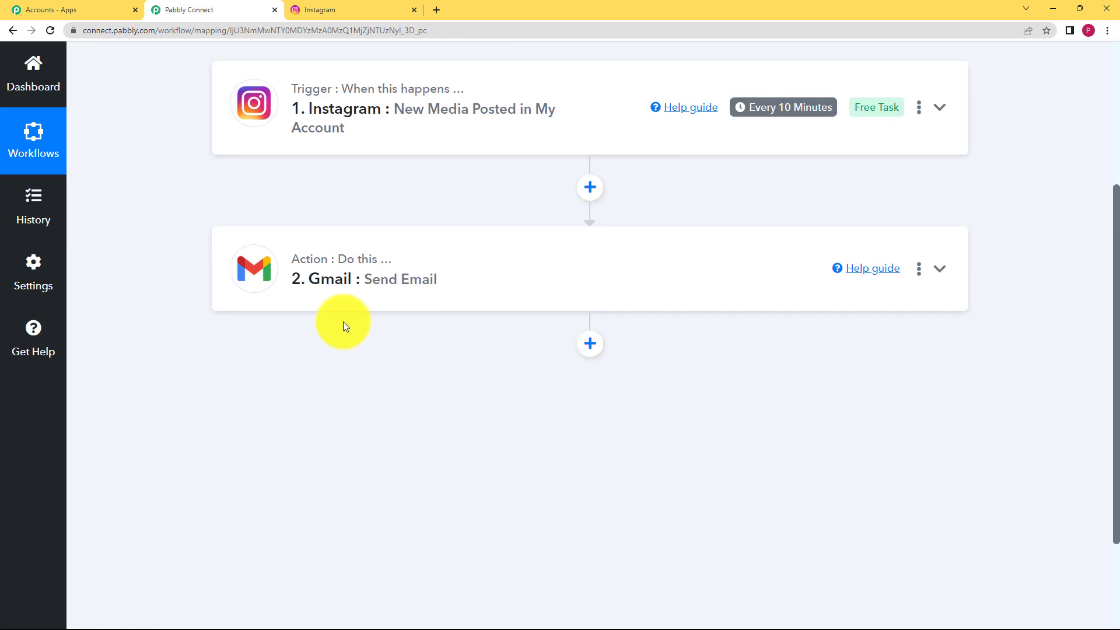
Step: Expand the Gmail action card to review its required recipient, sender, subject and test response
left_click(355, 272)
scroll(180, 489, "down", 5)
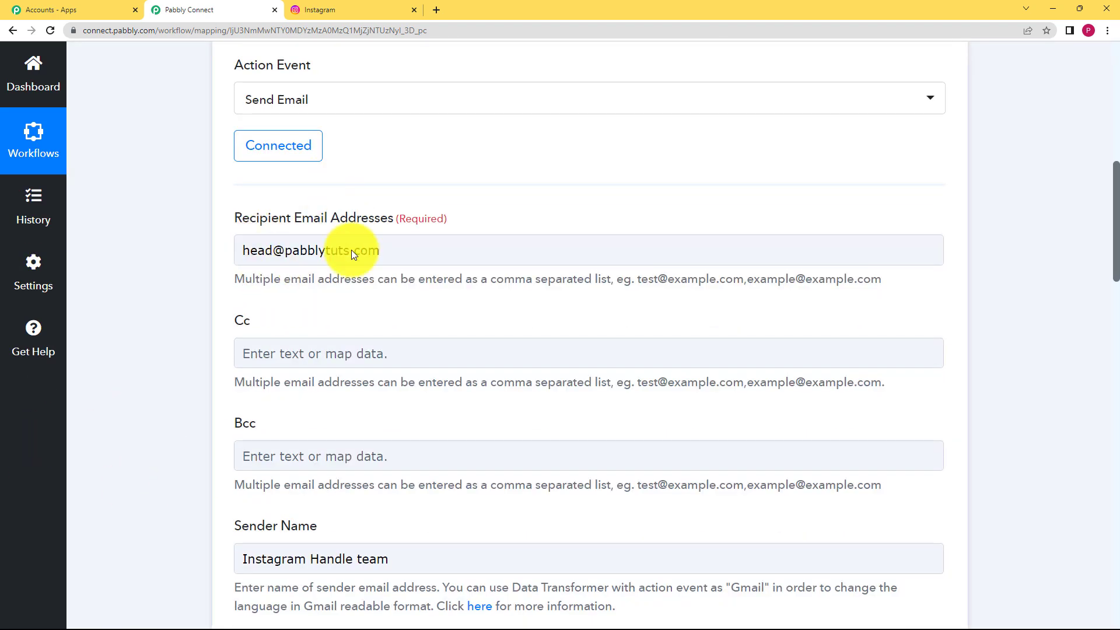
left_click_drag(458, 221, 397, 224)
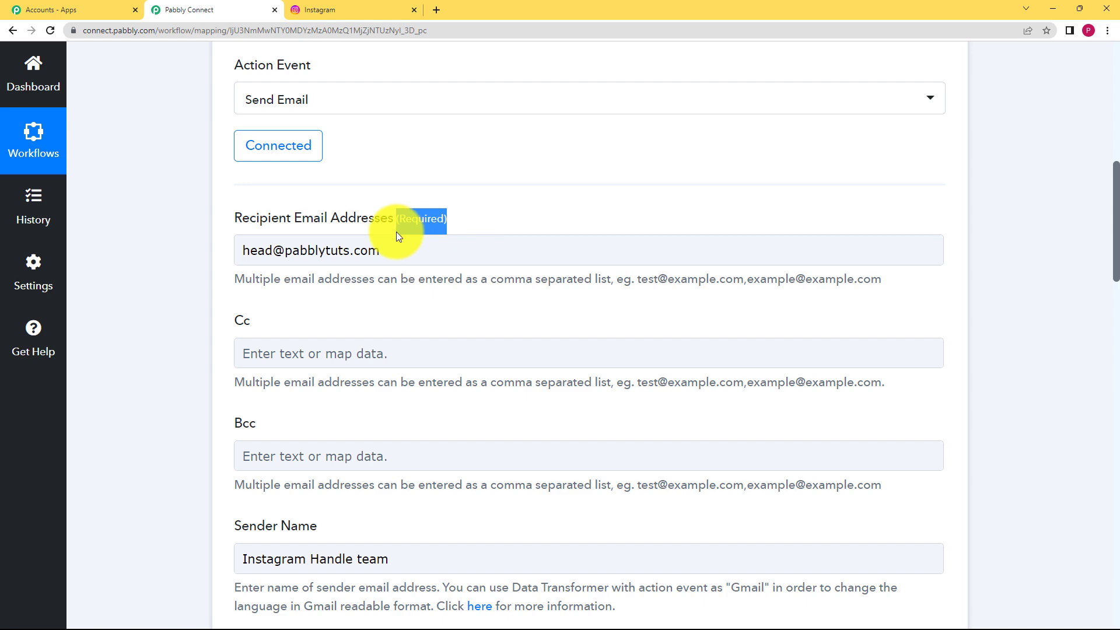
scroll(230, 320, "down", 18)
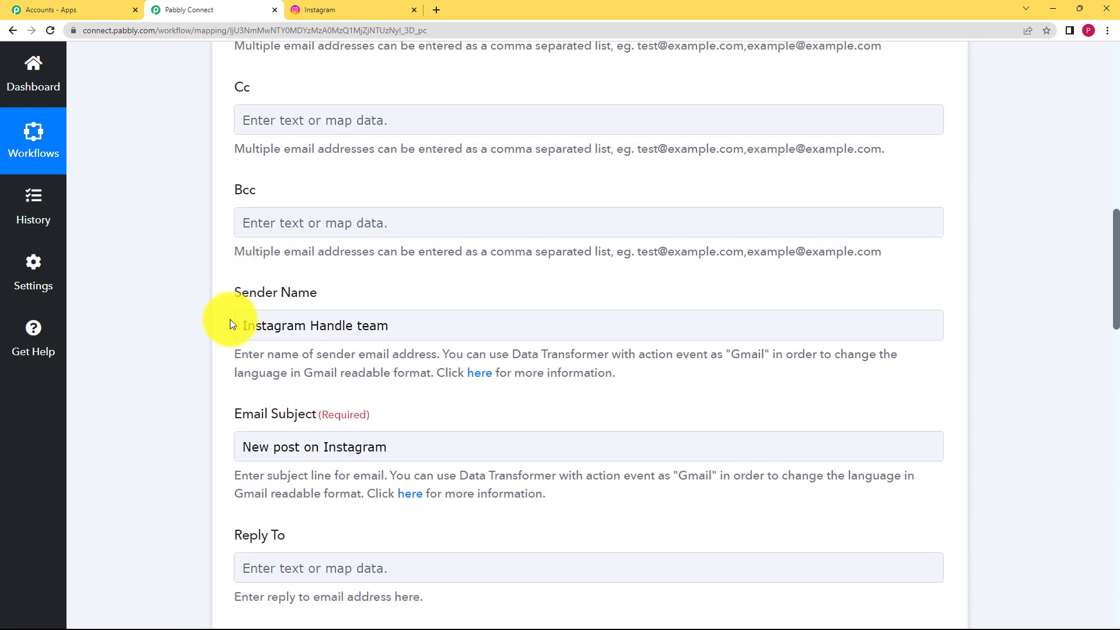
scroll(165, 366, "down", 8)
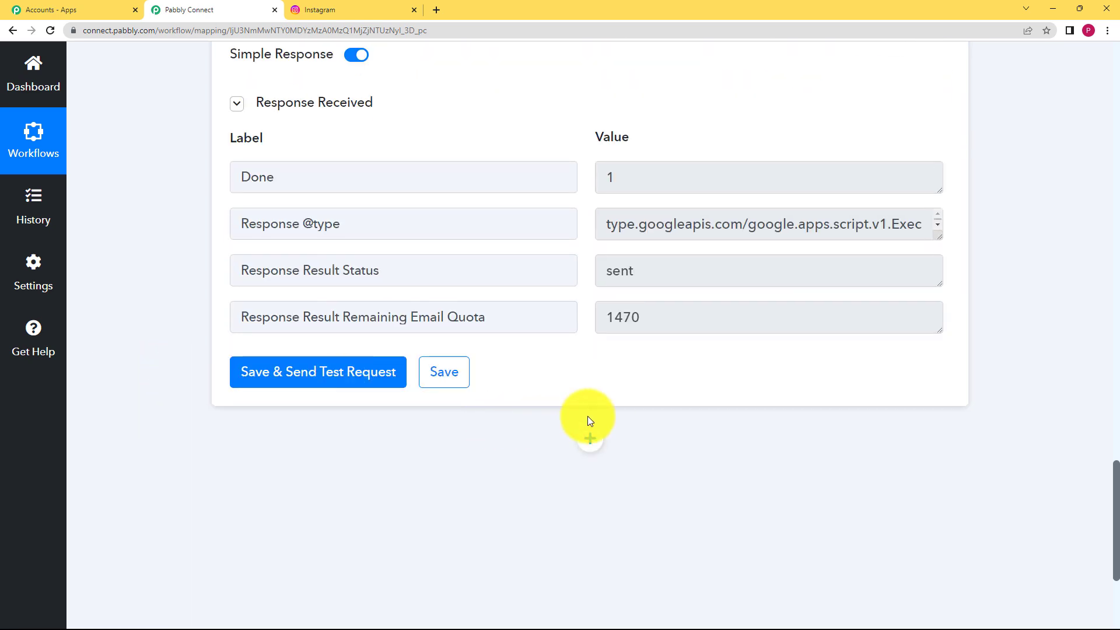
left_click(448, 379)
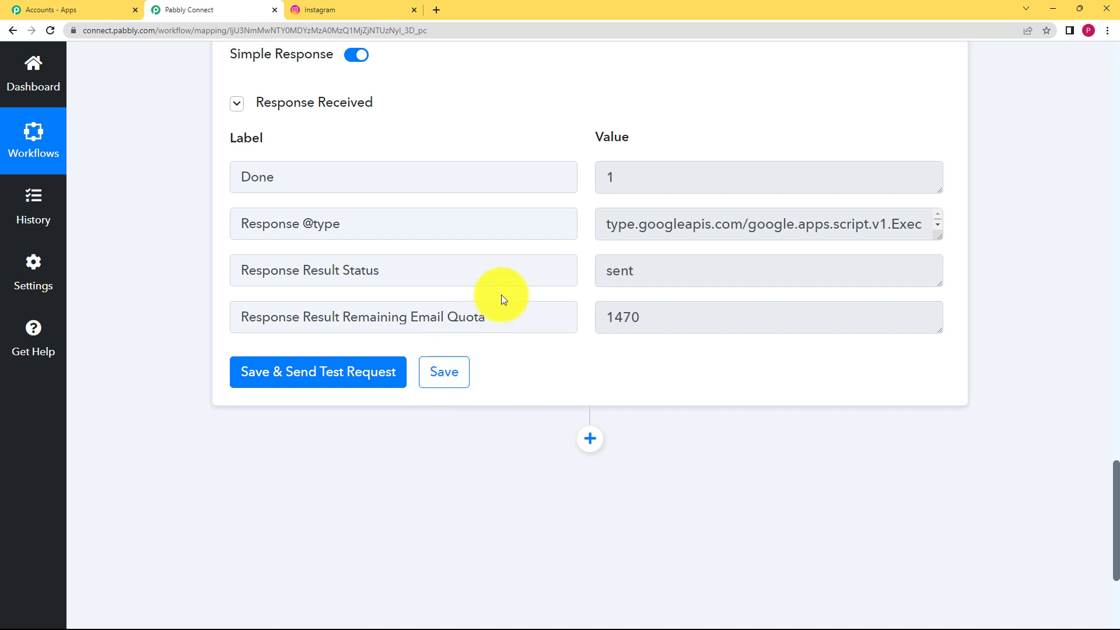